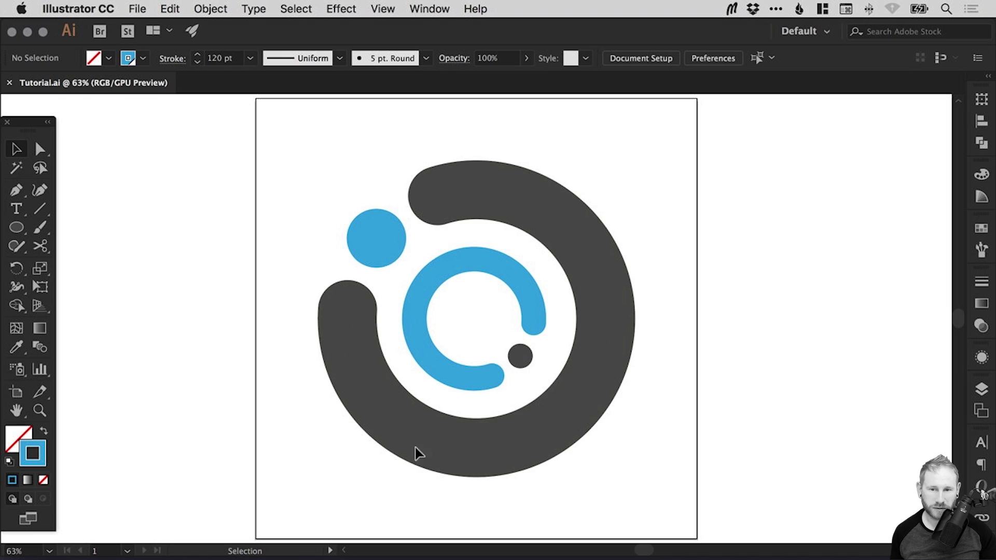
Step: Marquee-select the entire finished logo artwork on the Tutorial.ai artboard
drag(324, 149, 644, 494)
Step: Delete the old logo, reset to default colours, and draw a large circle
key(Delete)
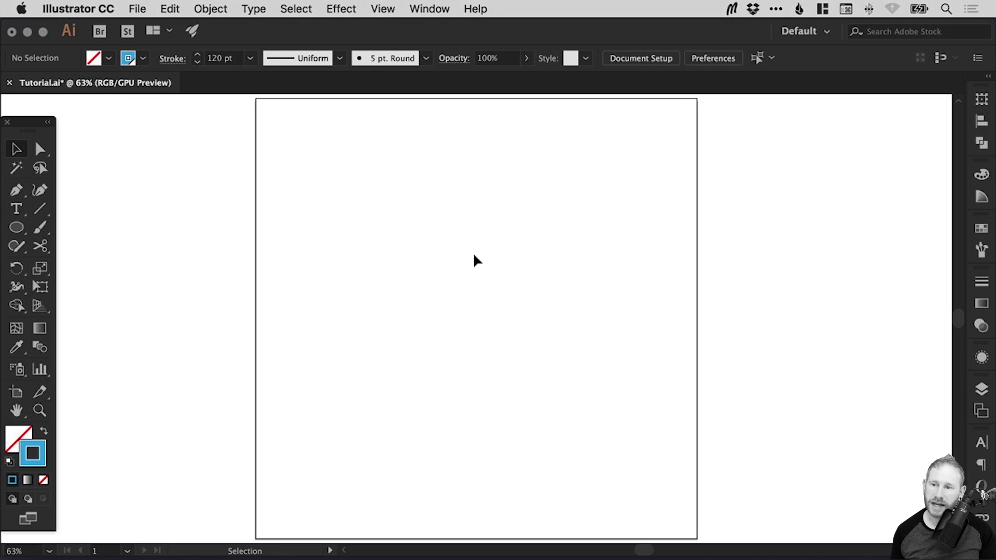
key(d)
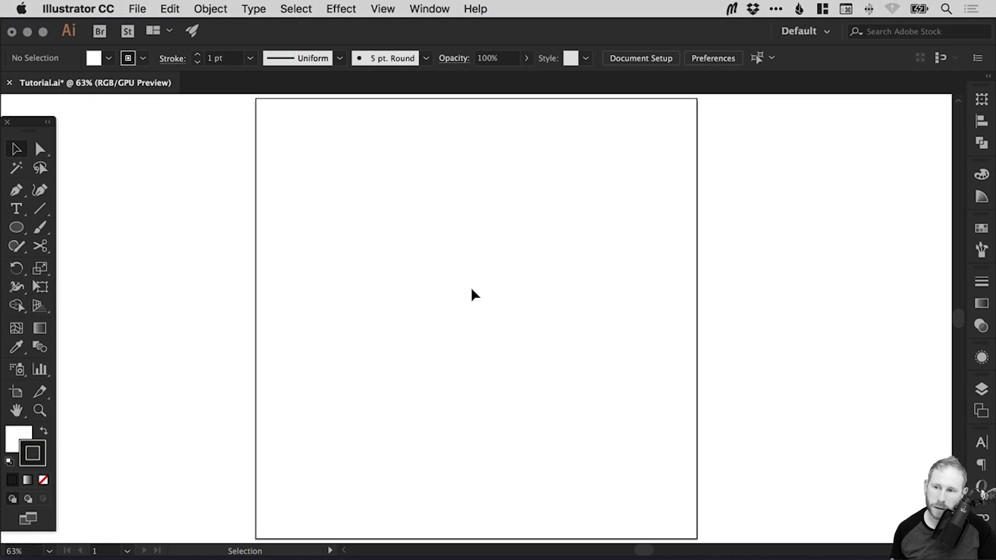
click(17, 227)
mouse_move(355, 195)
mouse_down()
mouse_move(592, 475)
mouse_move(585, 470)
mouse_up()
Step: Set the circle's fill to None and nudge it up-left toward the artboard centre
key(v)
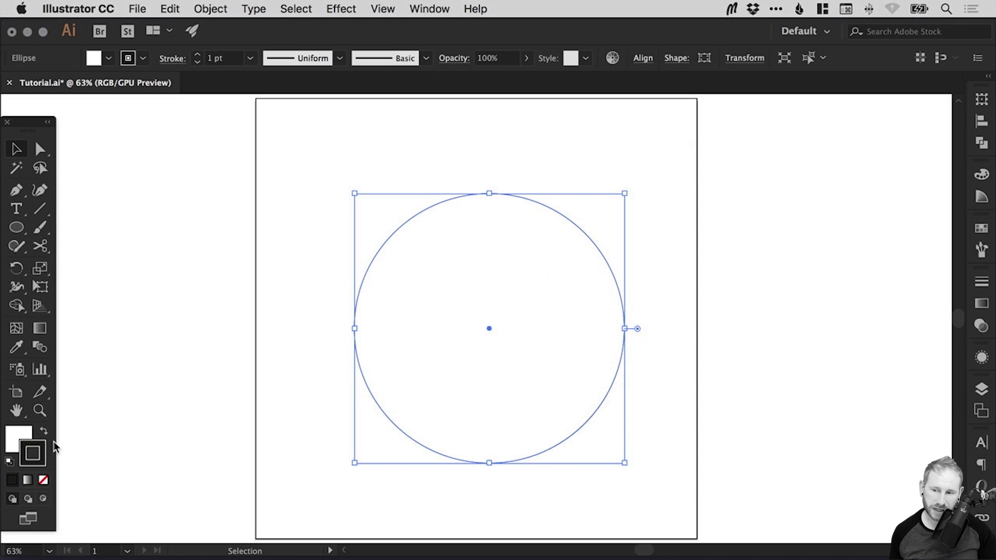
click(20, 439)
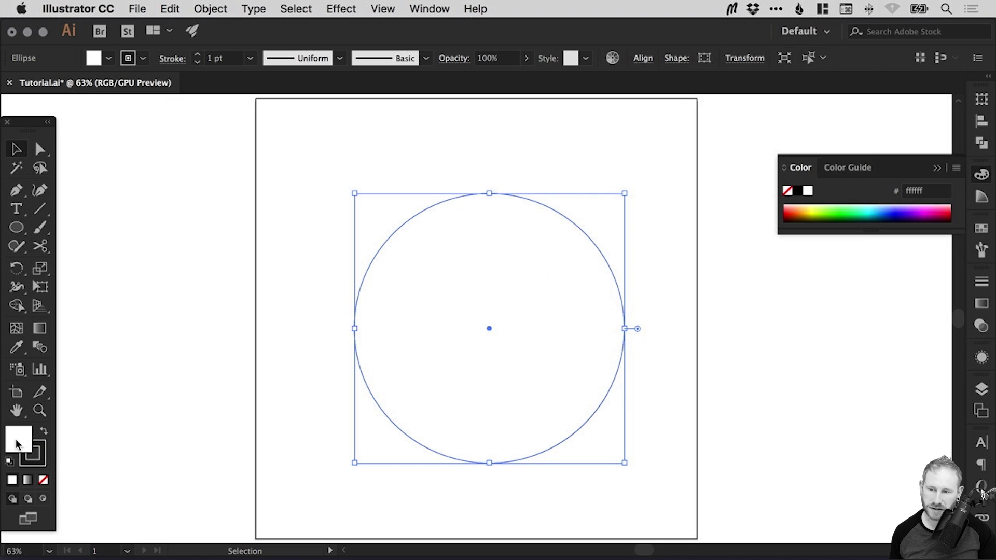
click(45, 481)
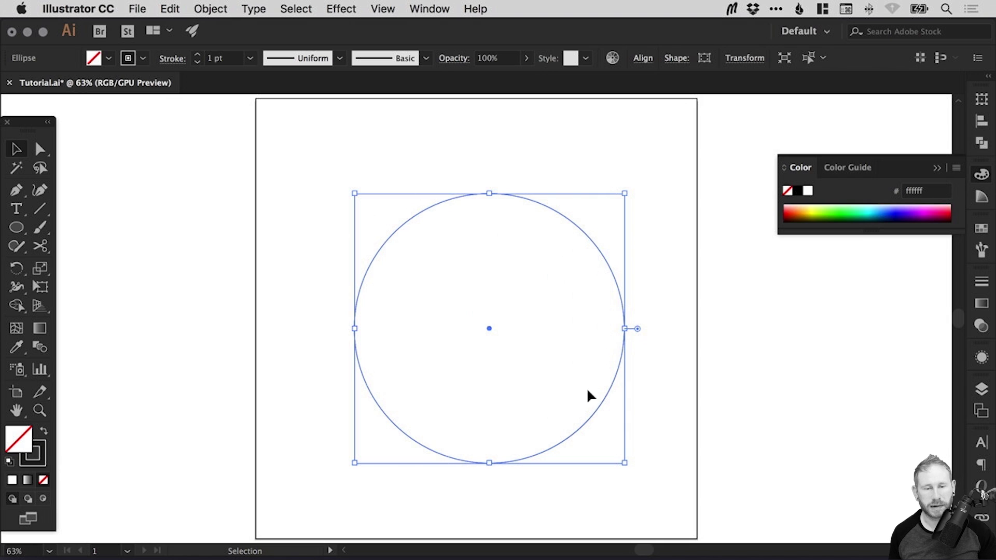
drag(512, 196, 499, 186)
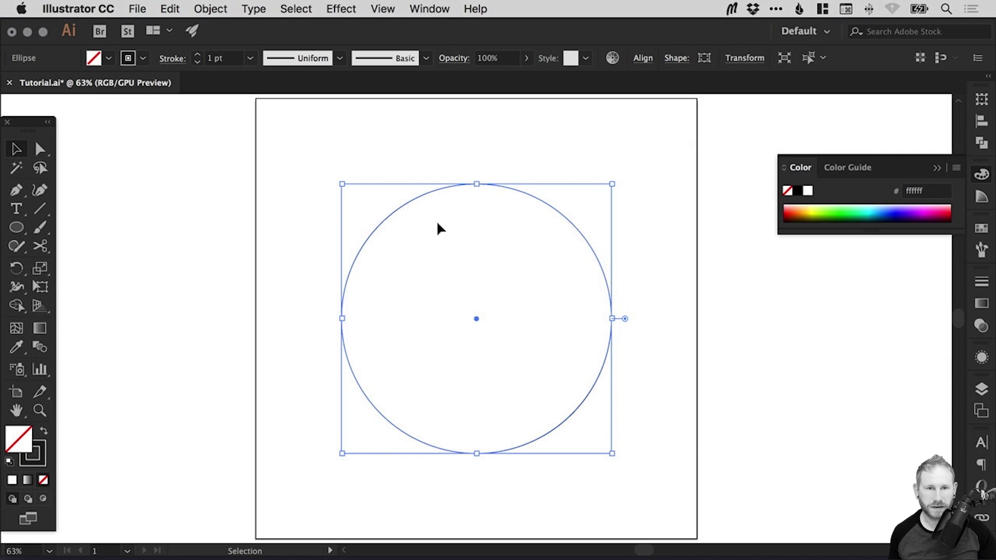
Step: Raise the circle's stroke weight to 120 pt in the Stroke panel
click(981, 174)
click(981, 283)
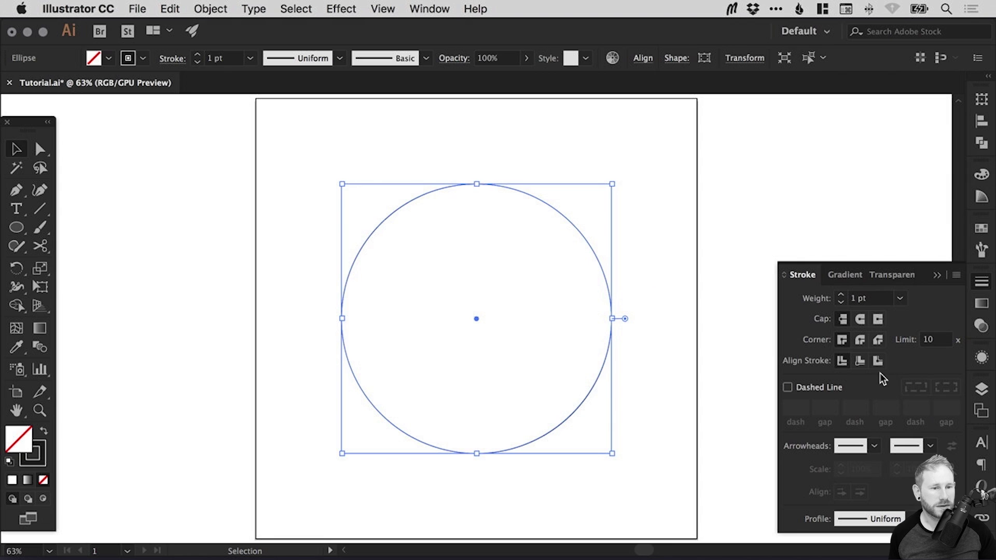
click(841, 294)
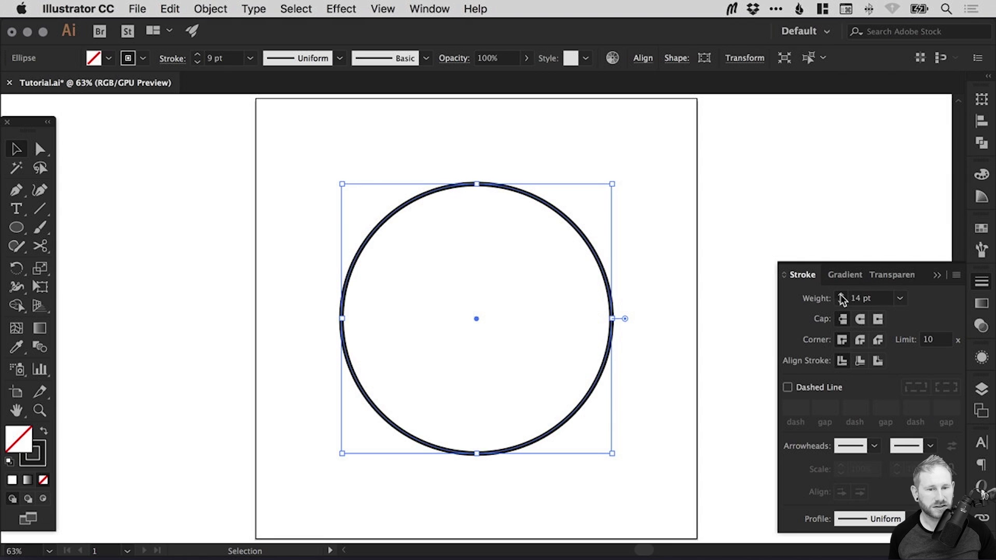
drag(841, 293, 842, 295)
click(842, 302)
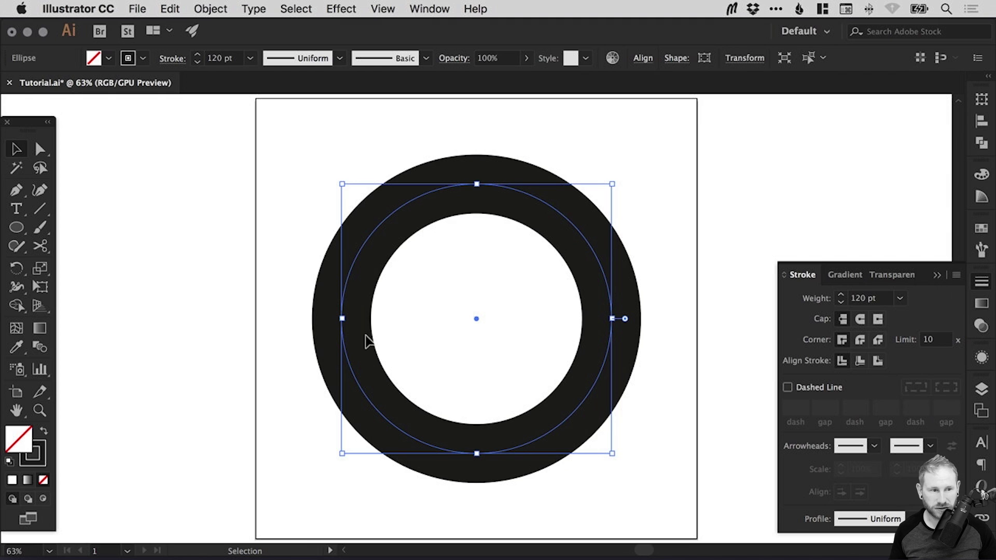
click(981, 284)
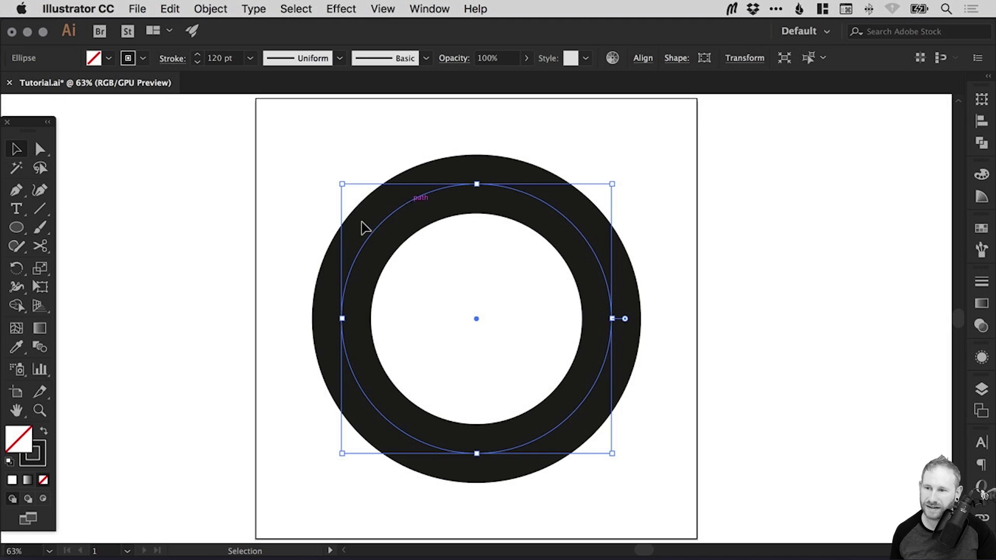
Step: Cut the ring's path at two points on its upper-left with the Scissors tool
click(40, 246)
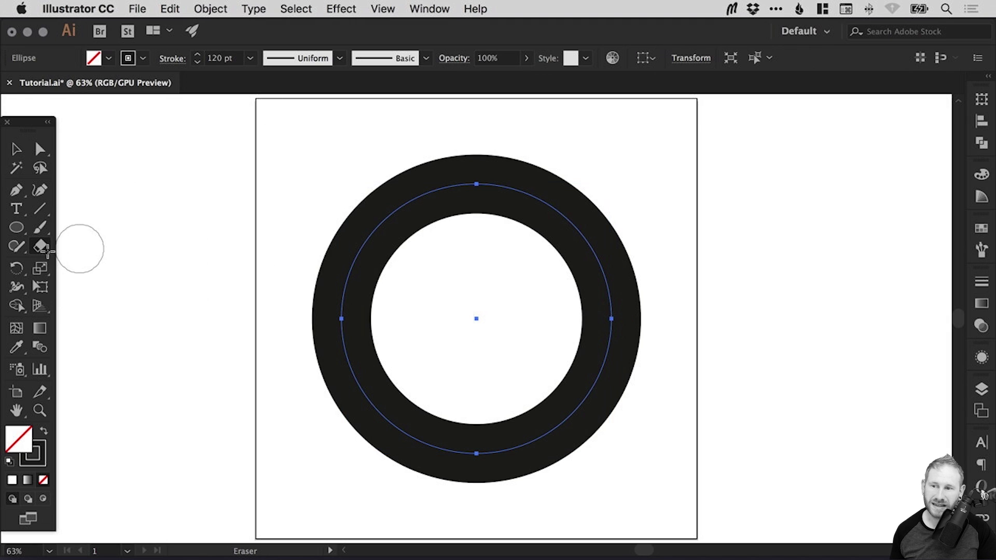
click(109, 246)
click(43, 249)
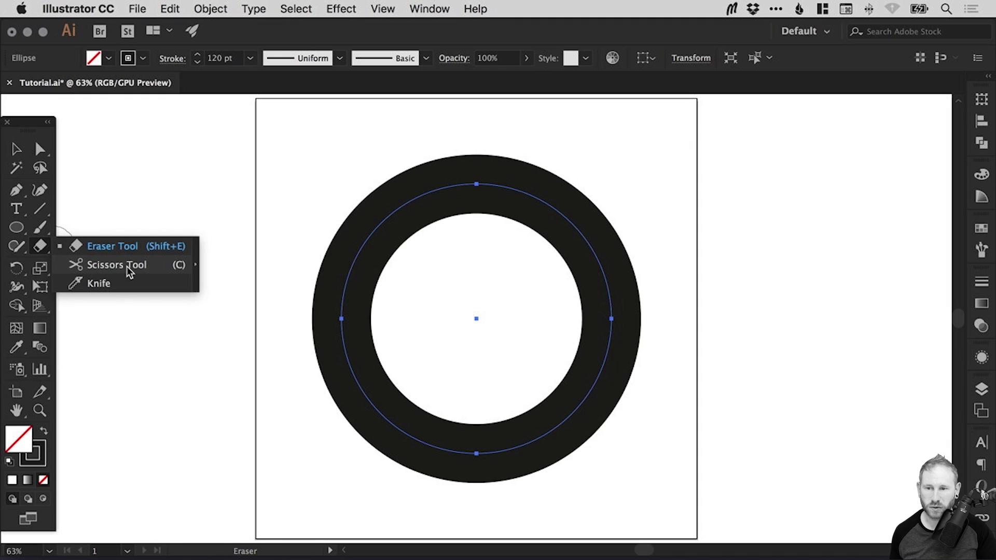
click(182, 270)
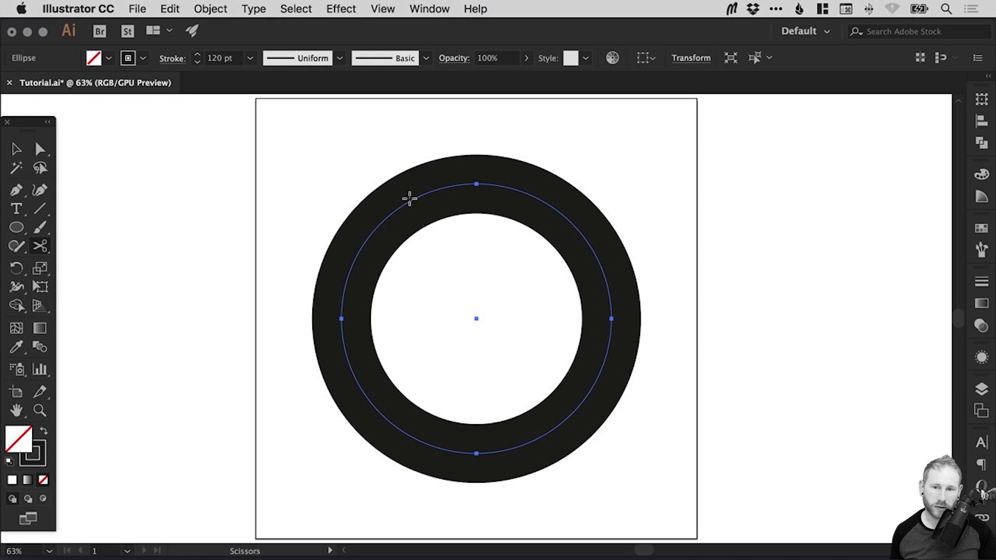
click(379, 226)
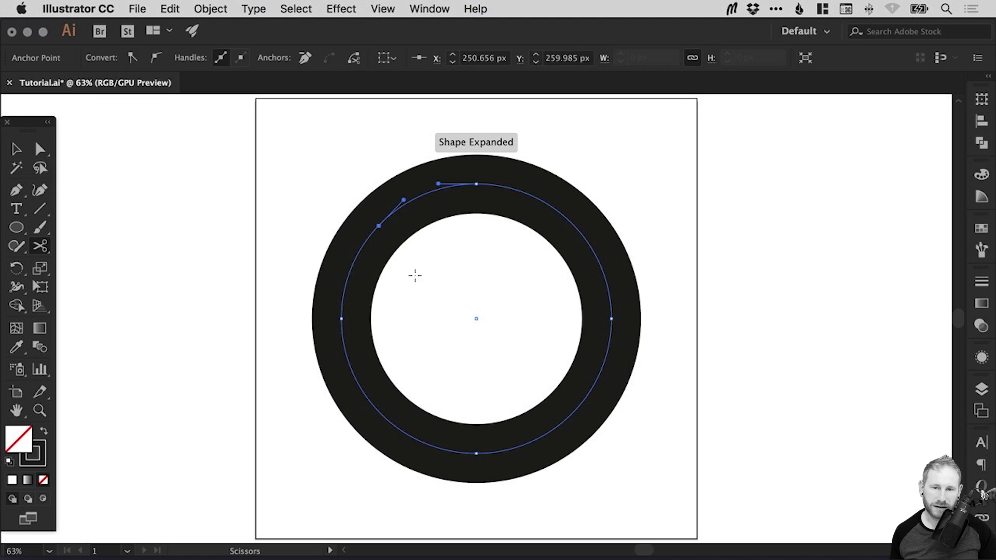
click(432, 191)
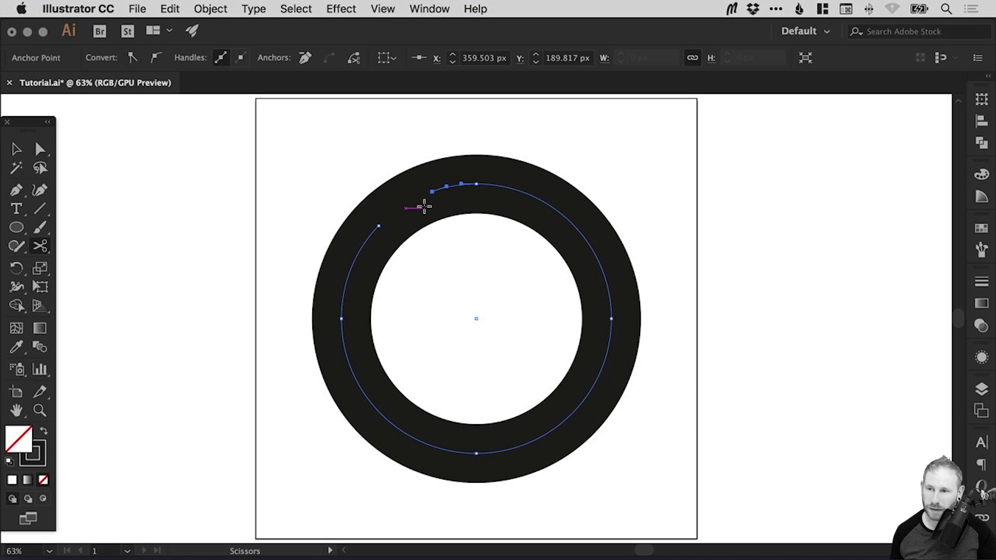
Step: Drag the cut arc piece up-left away from the ring
key(v)
click(287, 164)
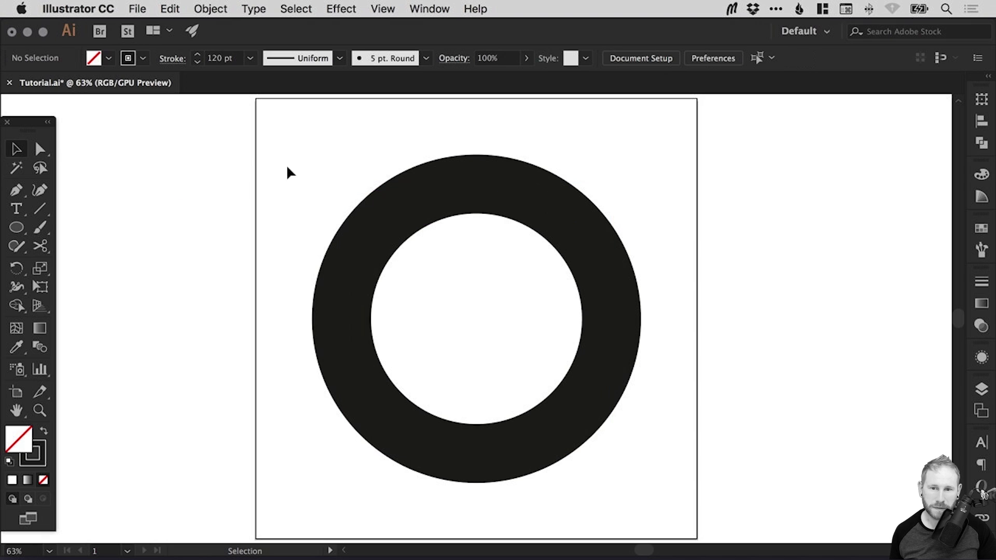
drag(397, 206, 327, 150)
click(582, 139)
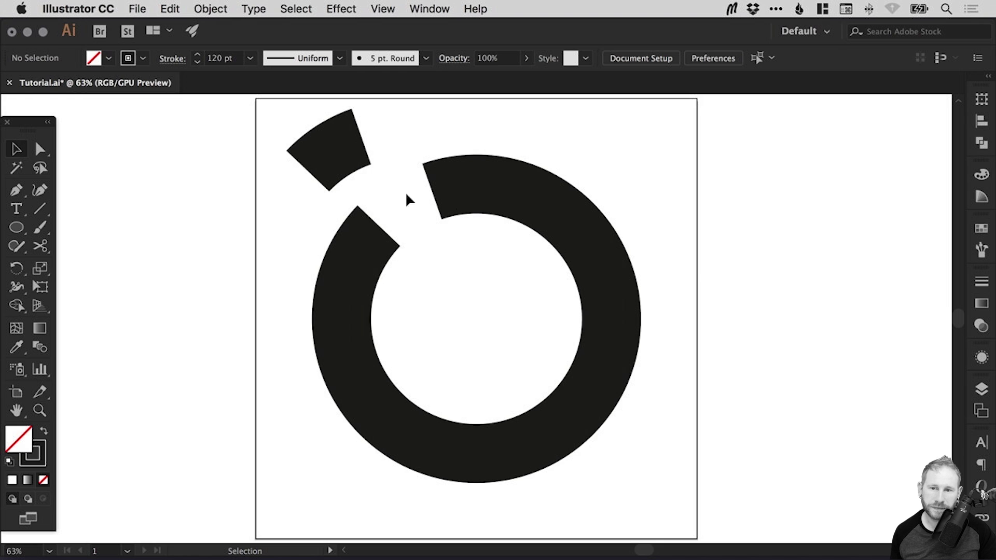
Step: Undo the move and cuts to restore the whole ring, then reselect it
click(346, 154)
key(ctrl+z)
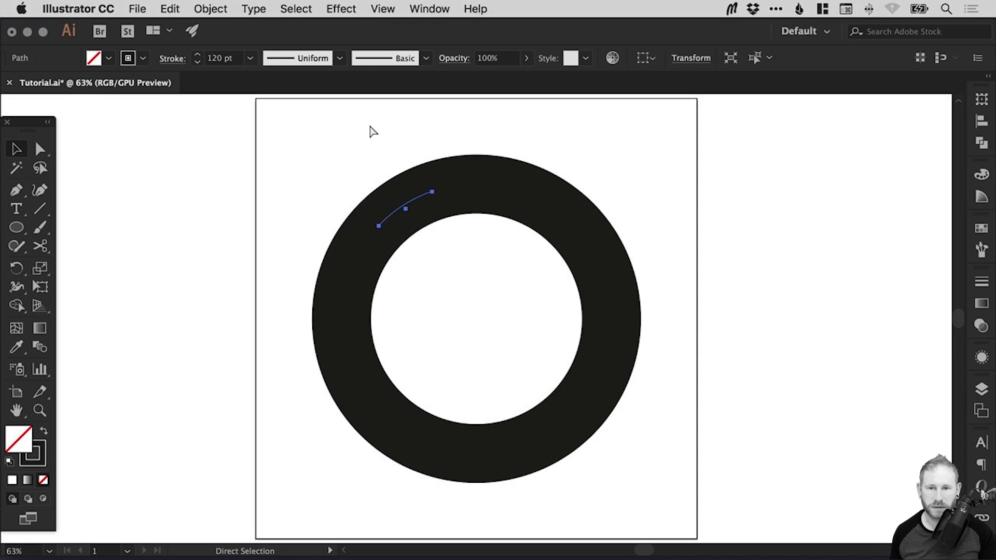
key(ctrl+z)
key(v)
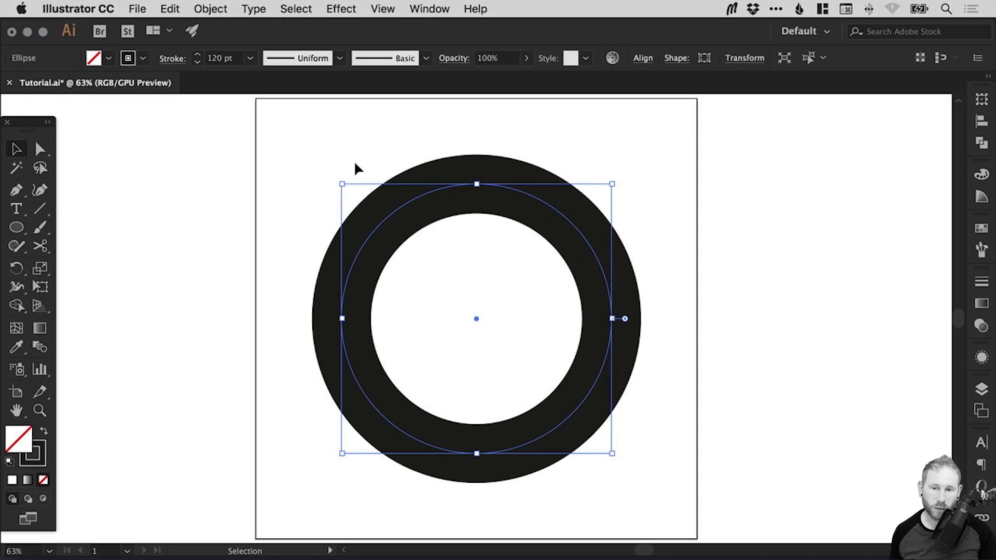
click(355, 166)
click(378, 235)
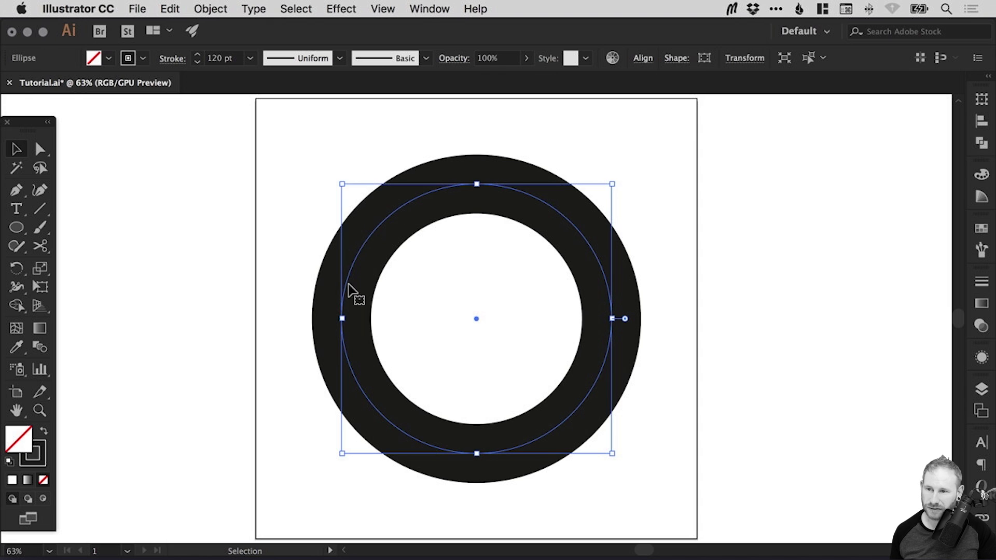
Step: Cut the ring with Scissors at three new points along its upper-left and left side
click(40, 247)
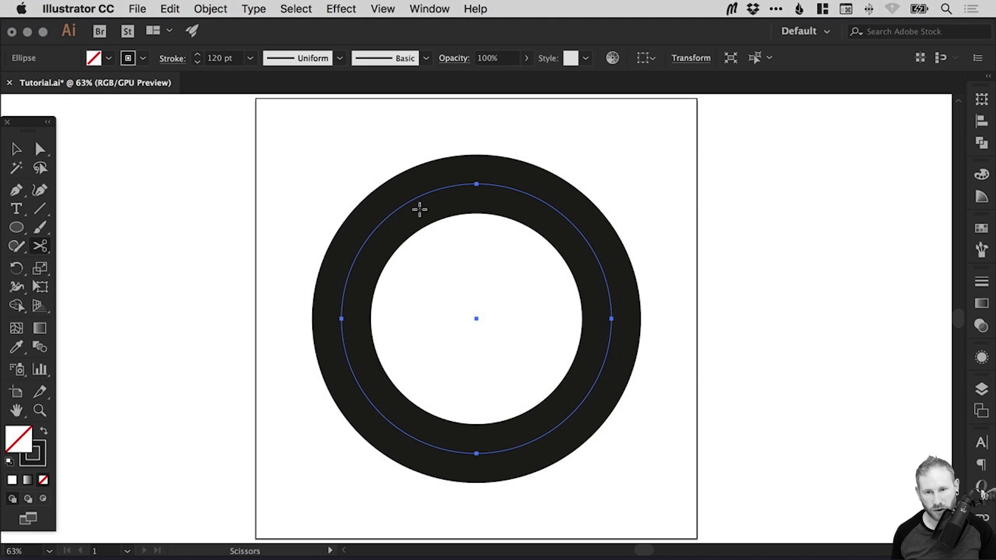
click(382, 223)
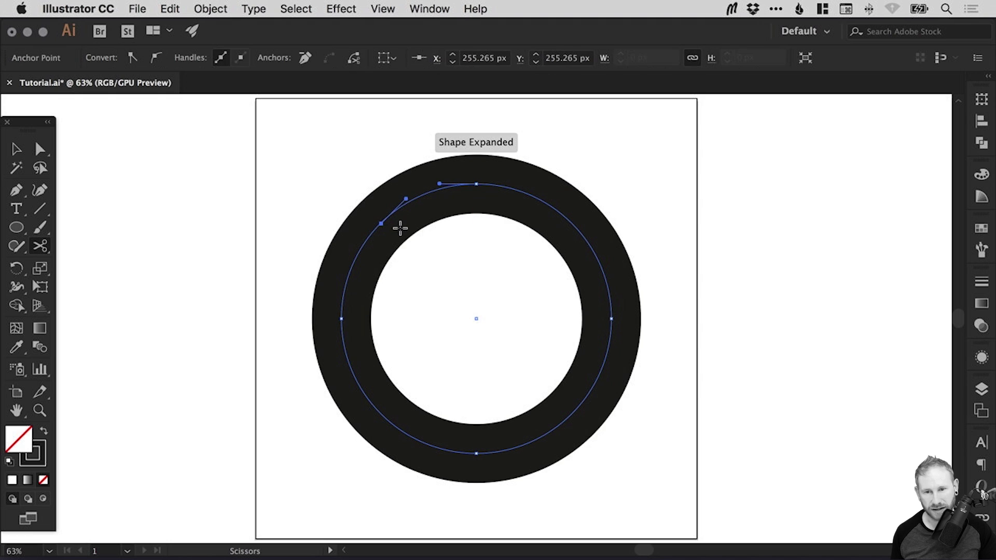
click(345, 287)
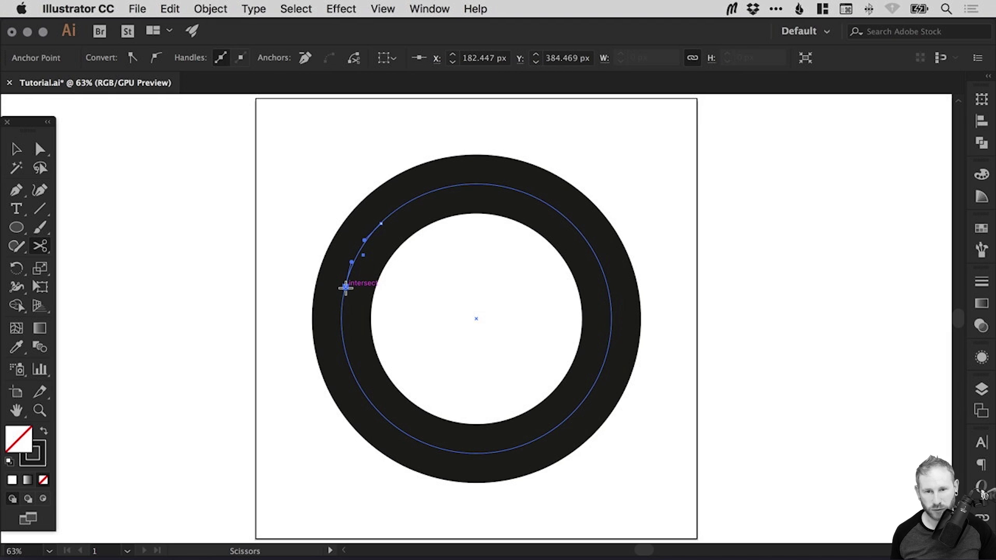
click(448, 188)
key(v)
click(396, 156)
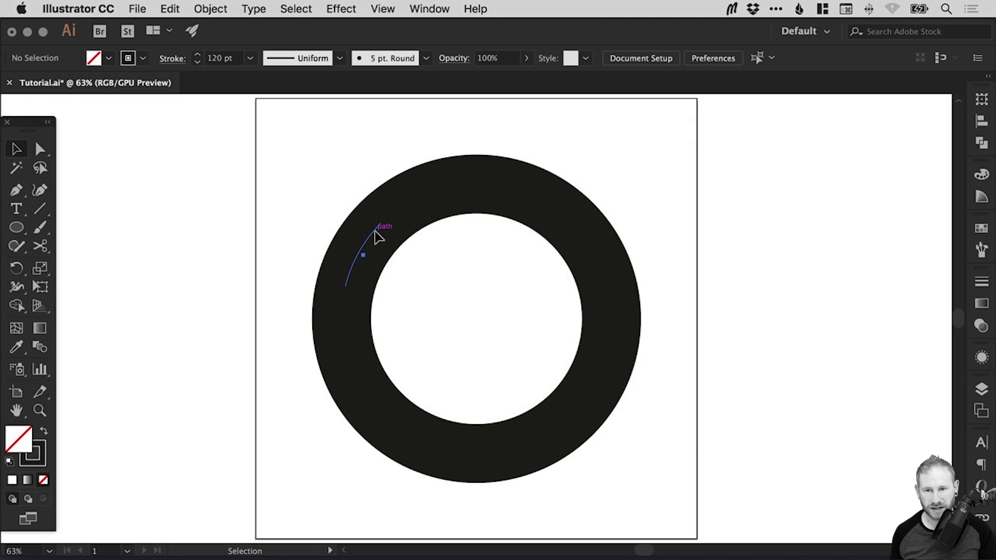
Step: Pull the two cut arc pieces up-left away from the ring and check them in Outline view
drag(378, 237, 330, 200)
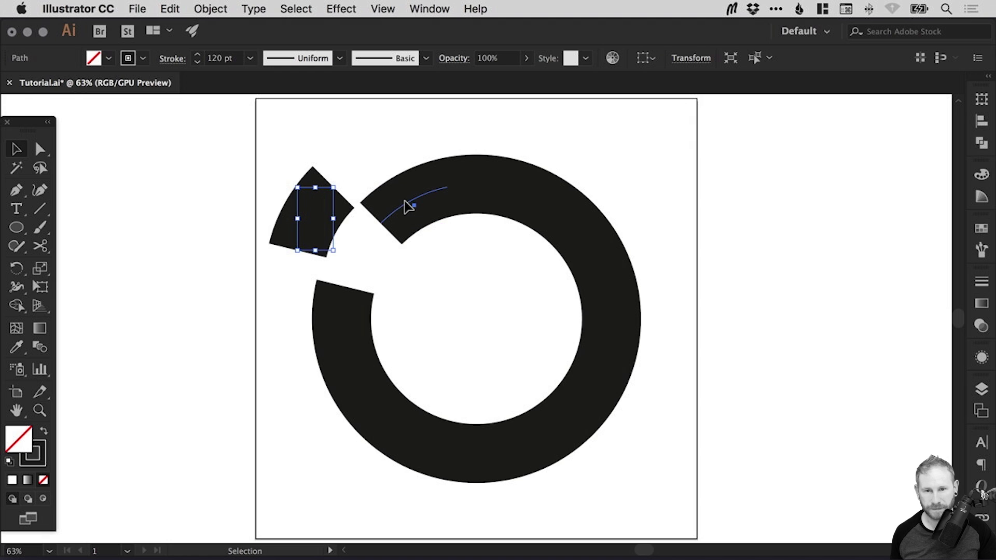
drag(407, 207, 362, 161)
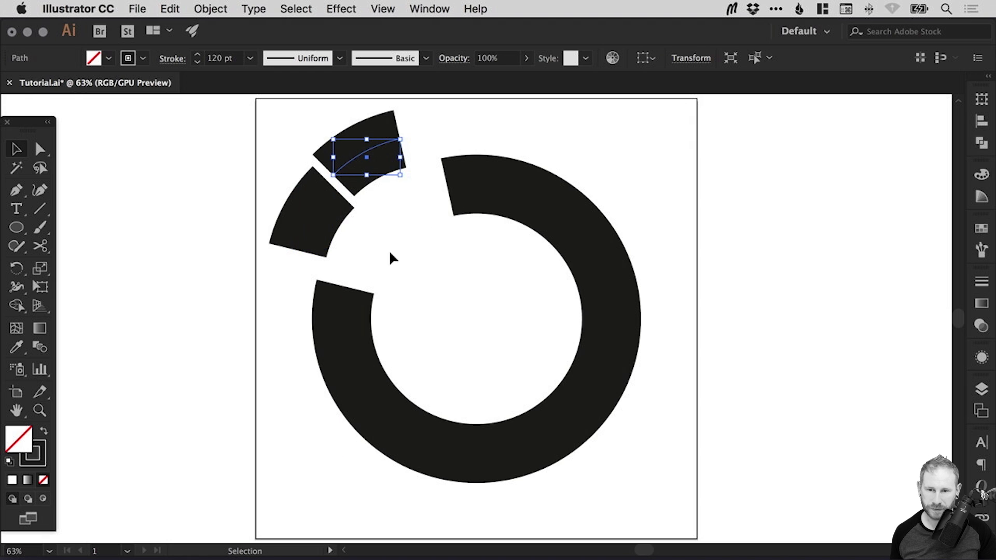
click(347, 301)
click(397, 216)
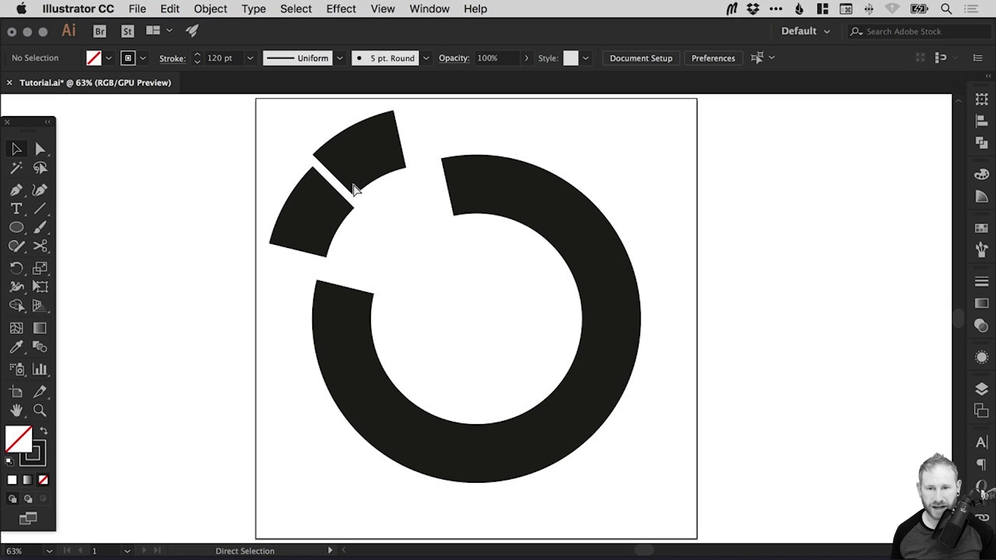
key(ctrl+y)
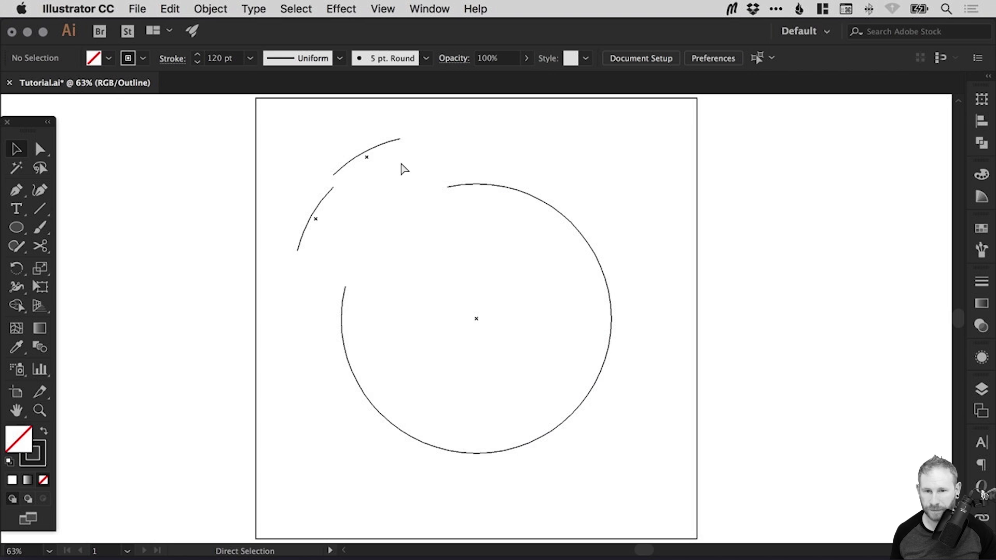
key(ctrl+y)
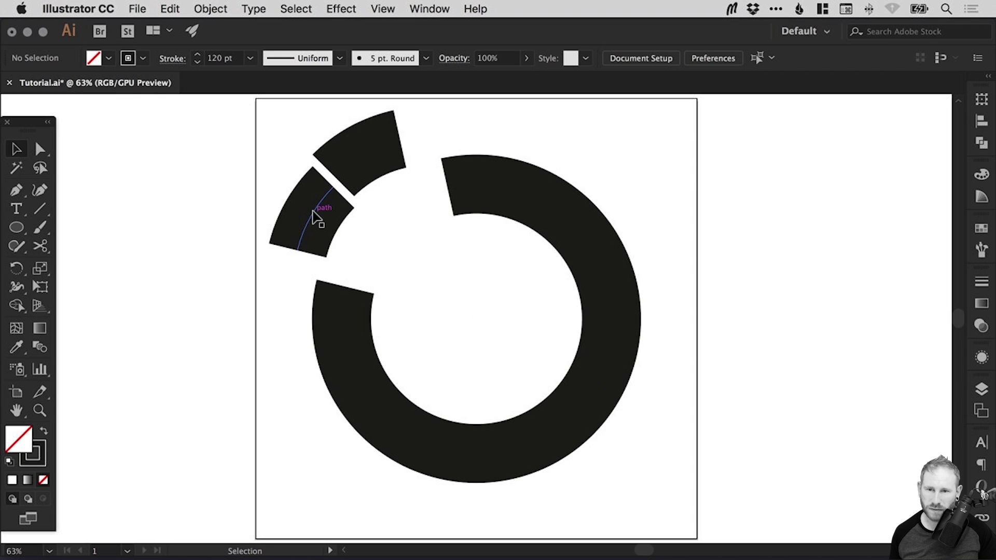
Step: Move both cut arc pieces off the artboard to the left
drag(328, 188, 198, 175)
drag(322, 157, 101, 152)
drag(191, 216, 165, 248)
click(226, 134)
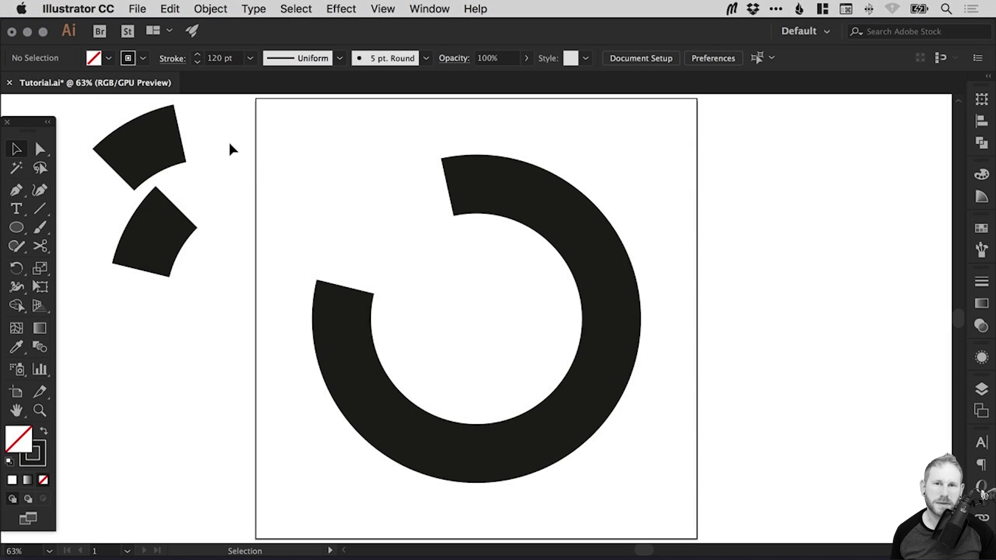
Step: Create a Line Segment with Length 0 px above the ring gap
click(41, 211)
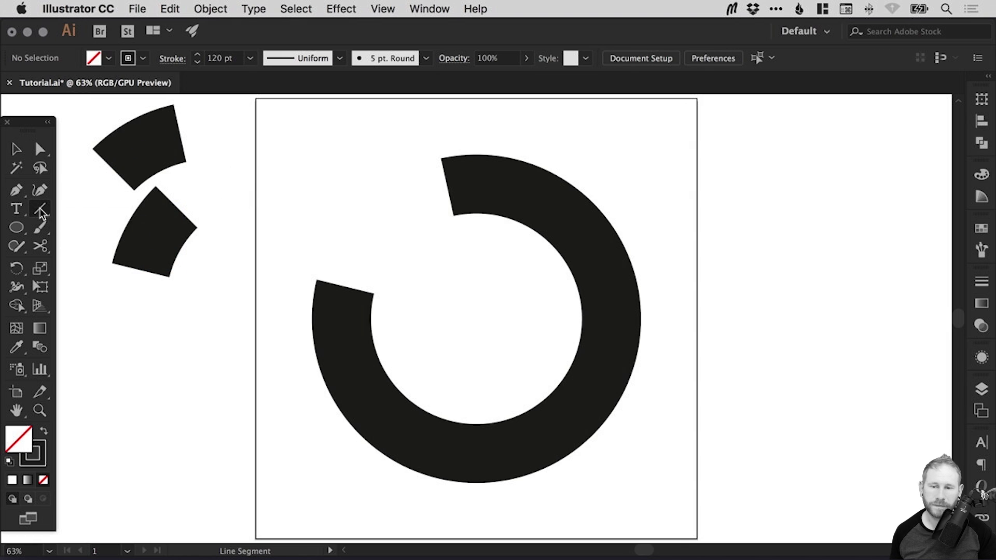
click(335, 183)
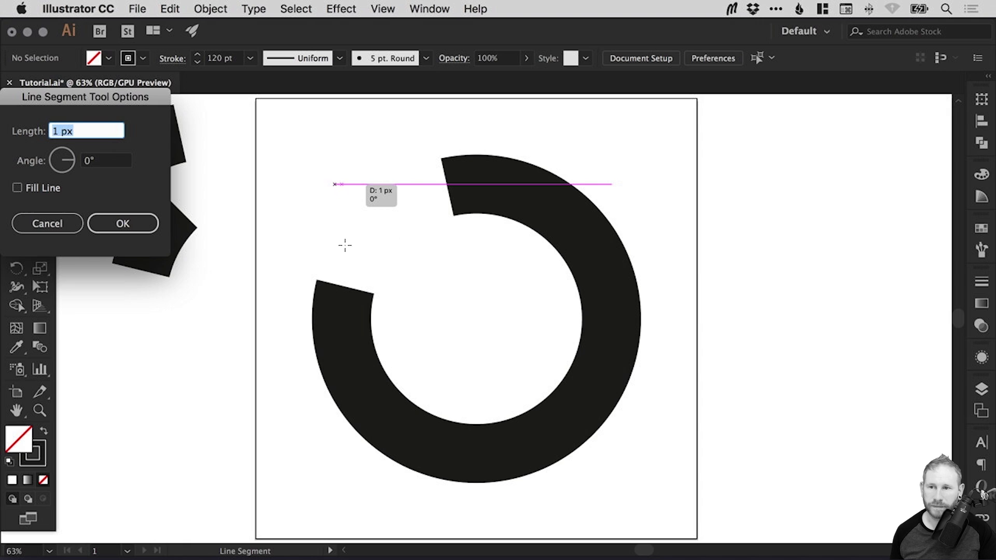
drag(141, 107, 736, 145)
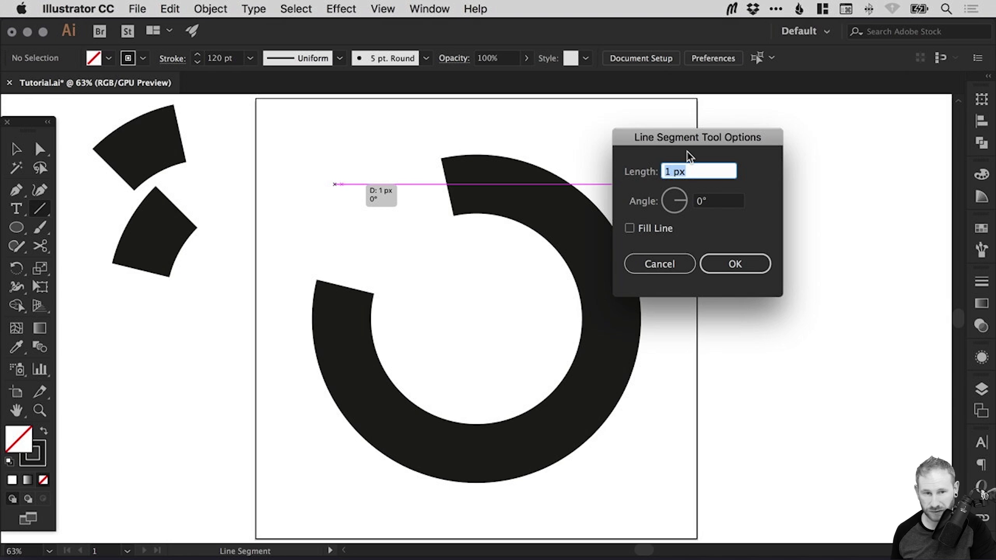
text(0)
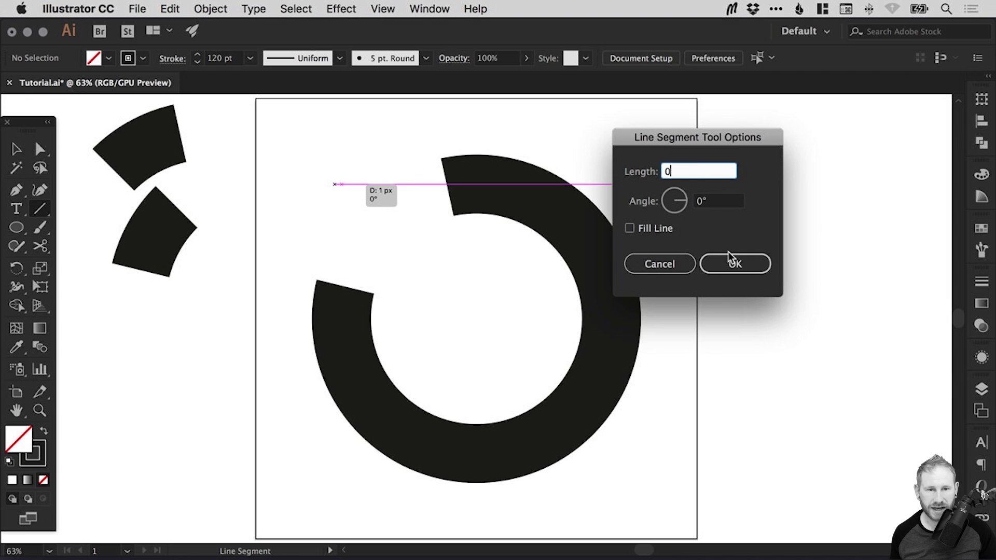
click(737, 266)
Step: Move the short line into the ring's upper-left gap, positioning its anchor in Outline view
click(17, 150)
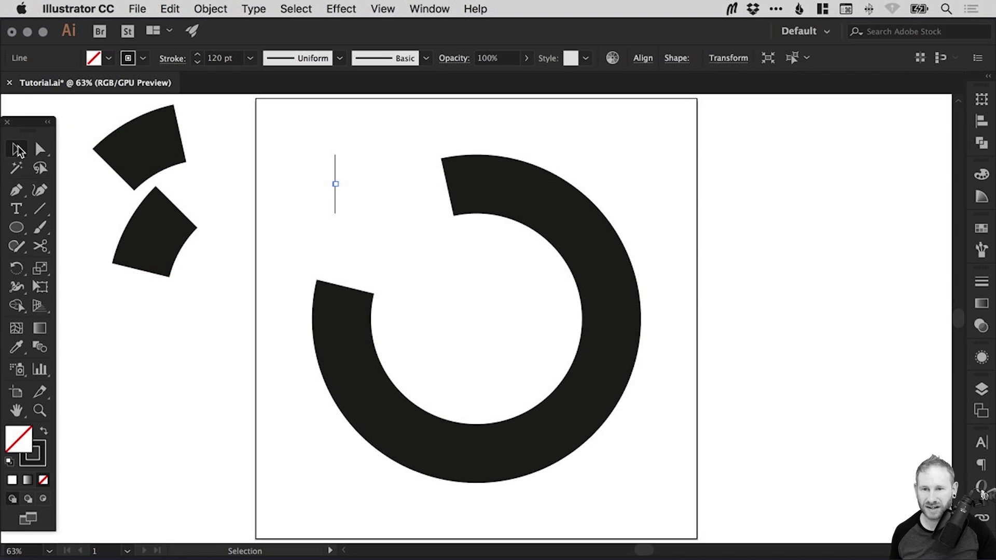
drag(344, 198, 492, 226)
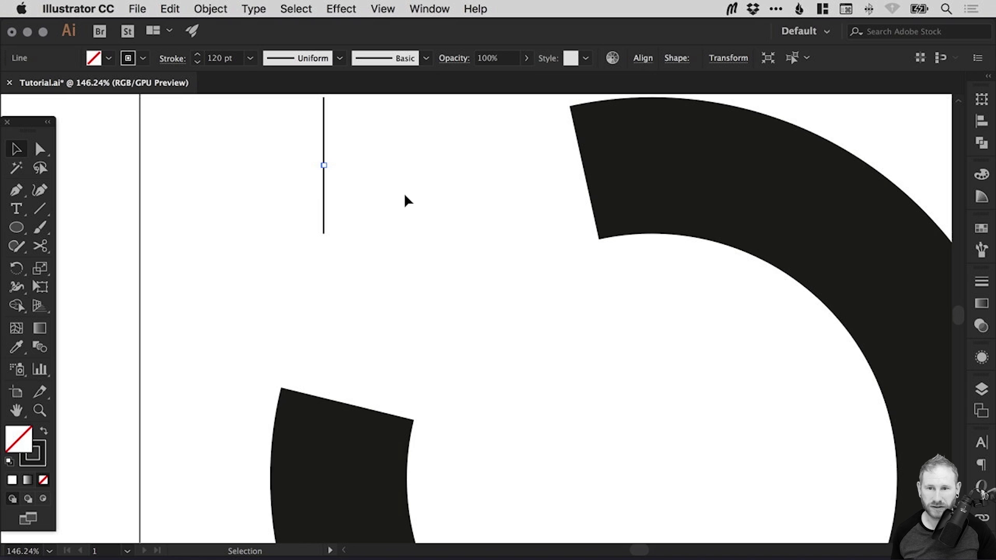
click(369, 168)
drag(324, 167, 418, 253)
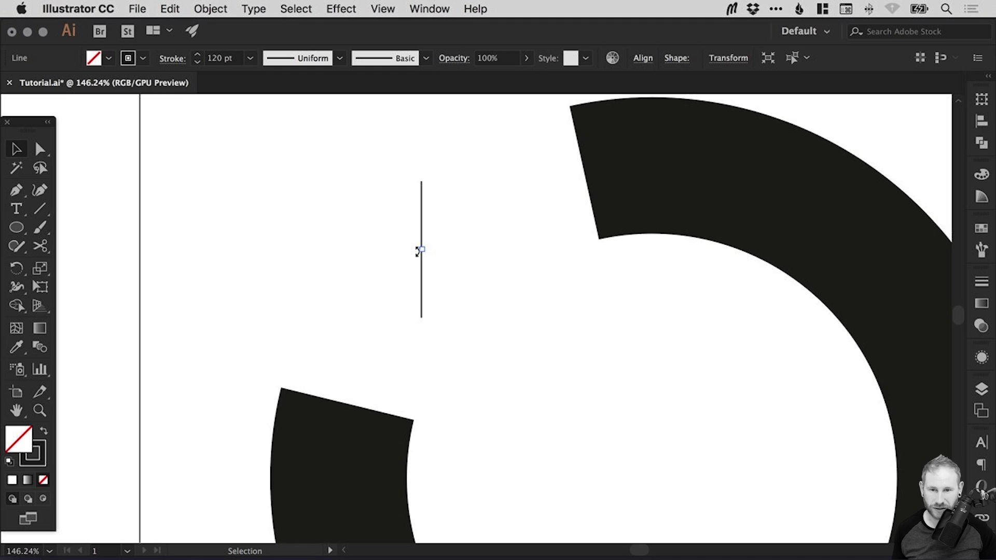
key(ctrl+y)
scroll(521, 237, down, 2)
click(474, 183)
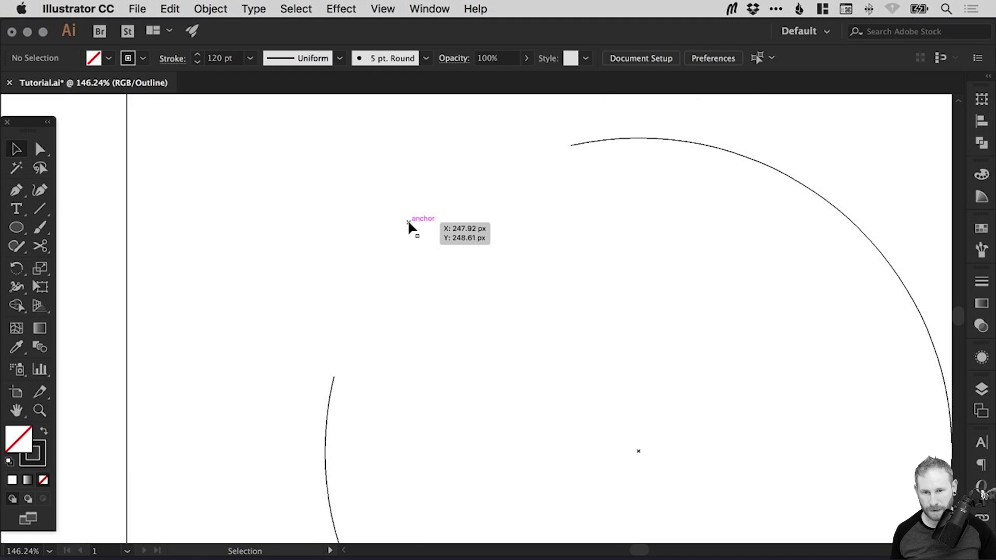
drag(409, 223, 417, 234)
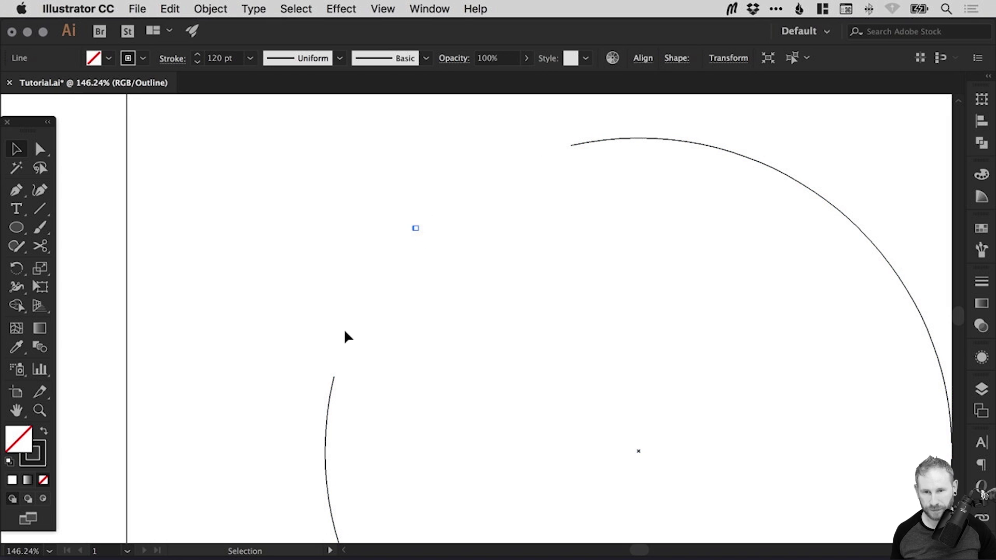
Step: Return to Preview and zoom out to see the whole artboard
click(485, 214)
key(a)
key(ctrl+y)
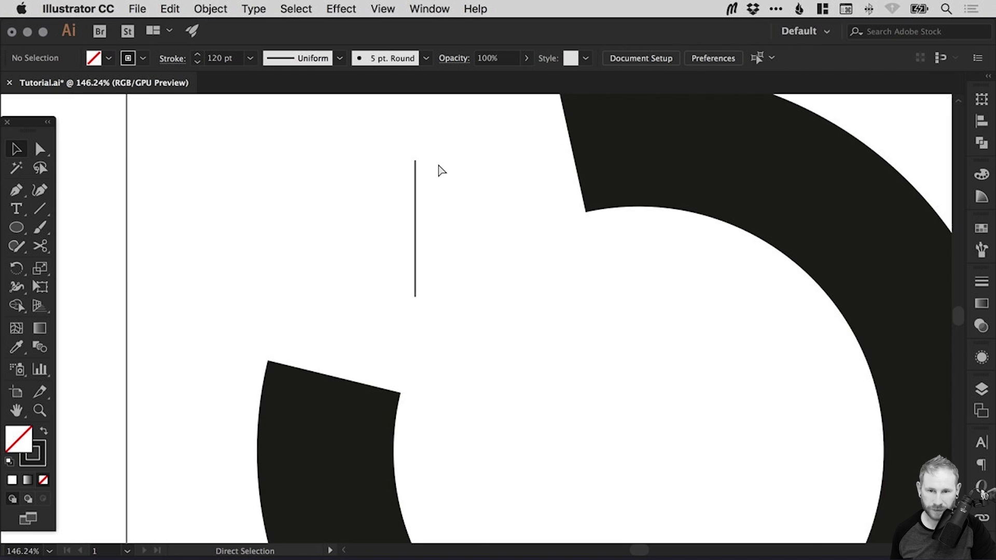
key(ctrl+minus)
key(ctrl+minus)
key(v)
scroll(498, 298, right, 2)
scroll(498, 298, down, 1)
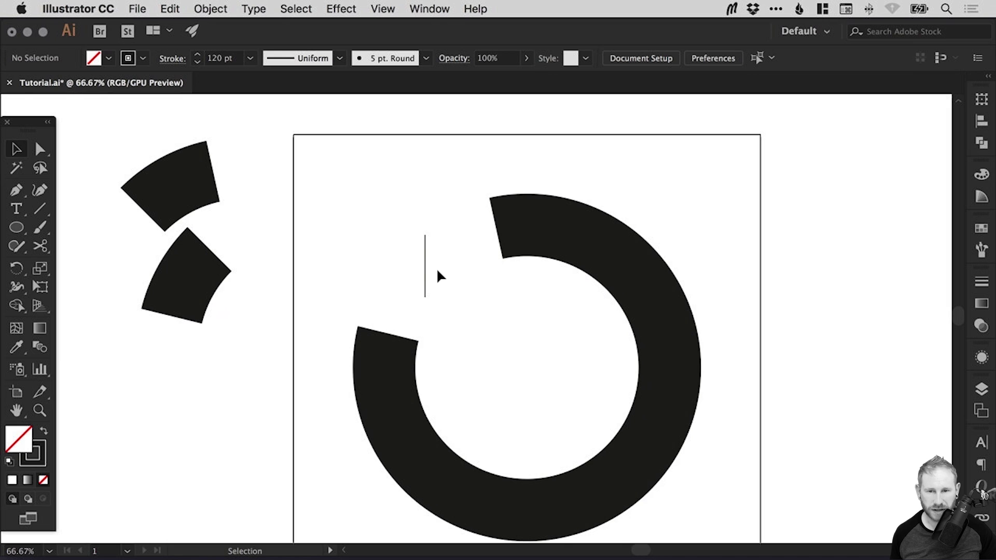
Step: Give the zero-length line a Round Cap so it becomes a dot
click(425, 264)
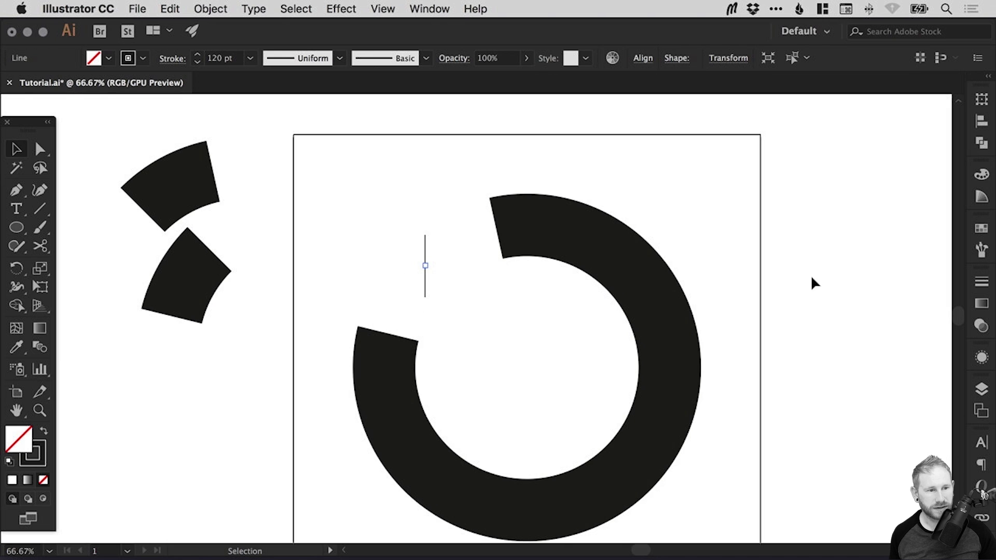
click(982, 282)
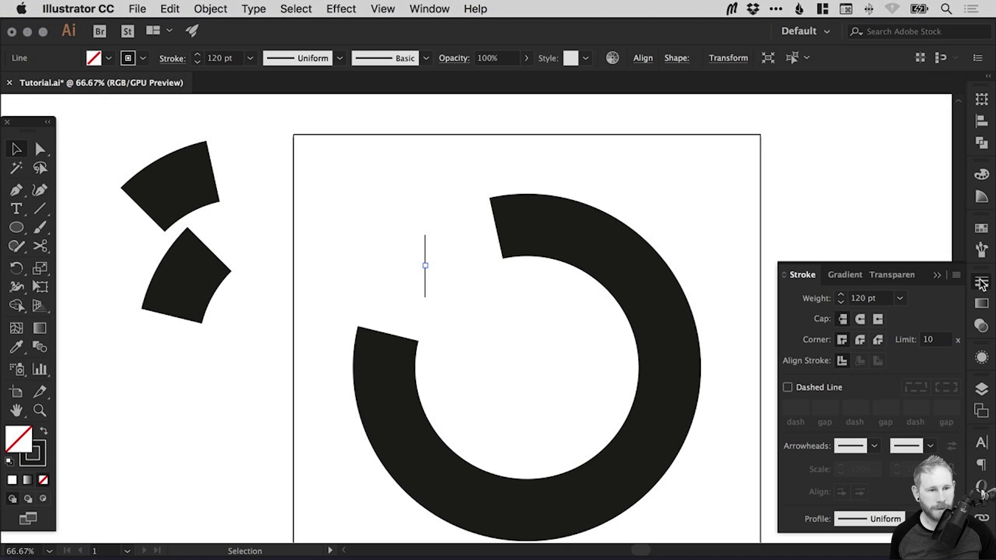
click(860, 318)
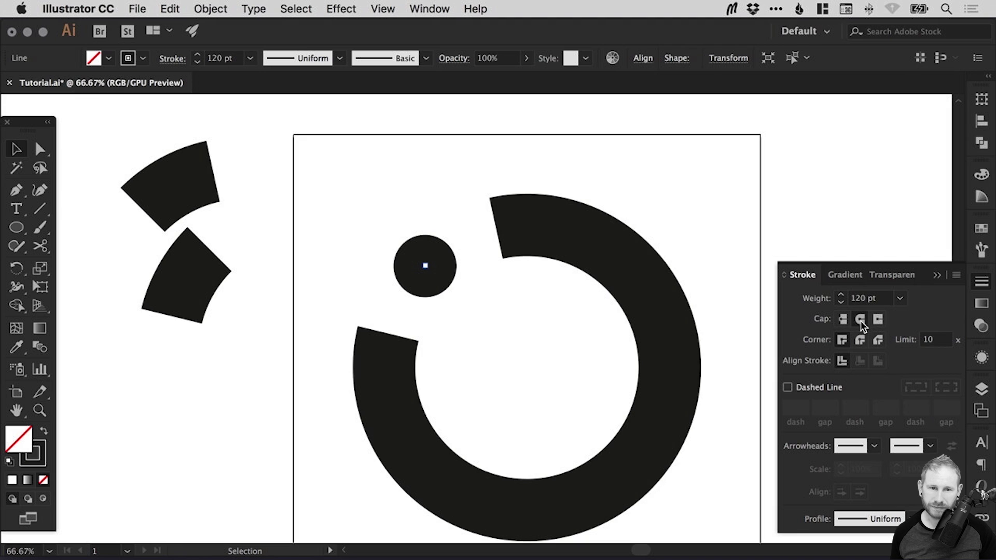
click(647, 168)
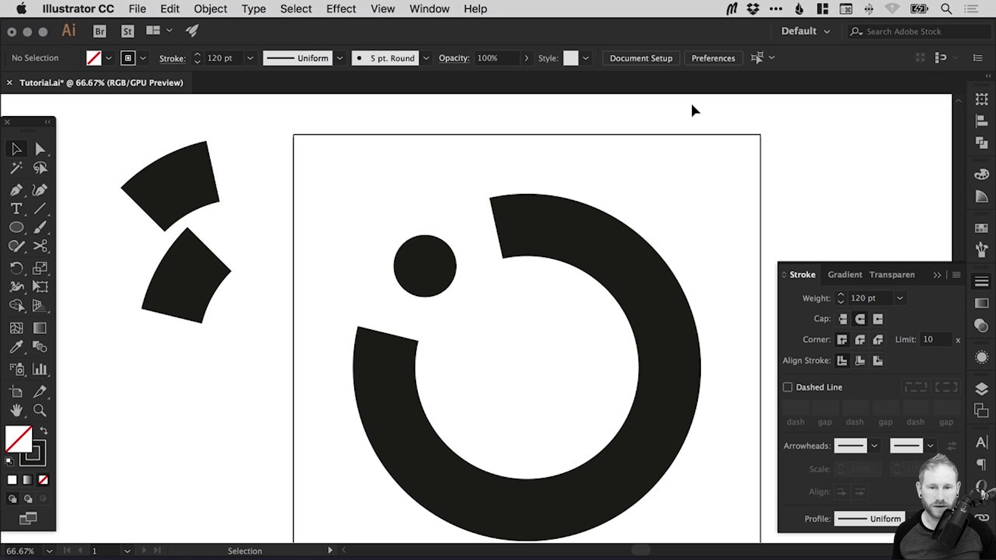
Step: Apply Round Cap to the big ring path so its open ends are rounded
click(539, 227)
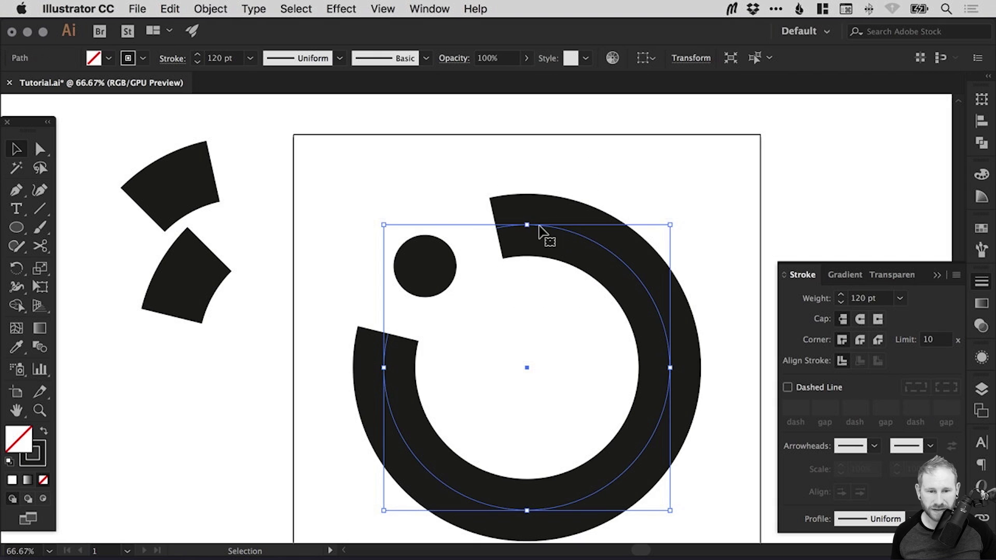
click(861, 320)
click(737, 173)
scroll(647, 234, down, 2)
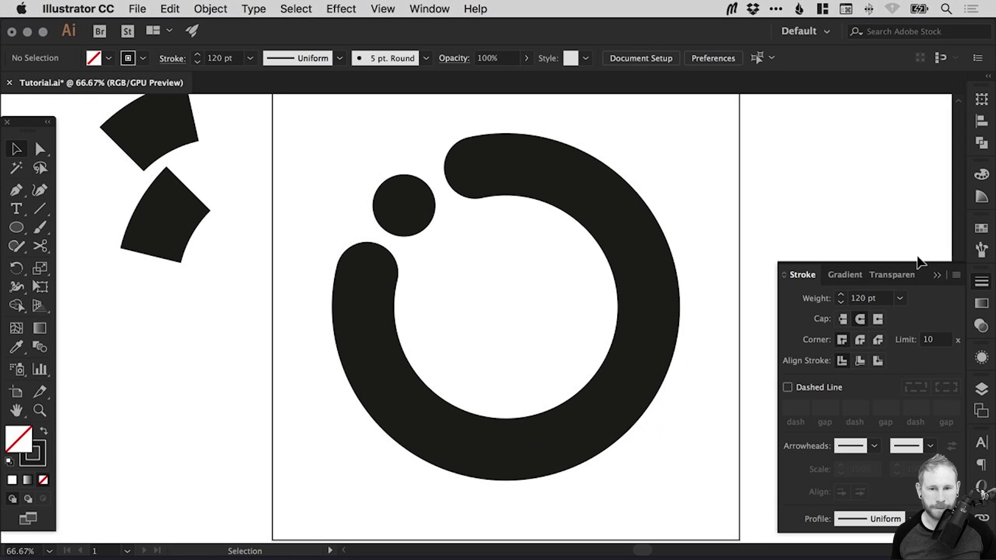
click(980, 283)
key(space)
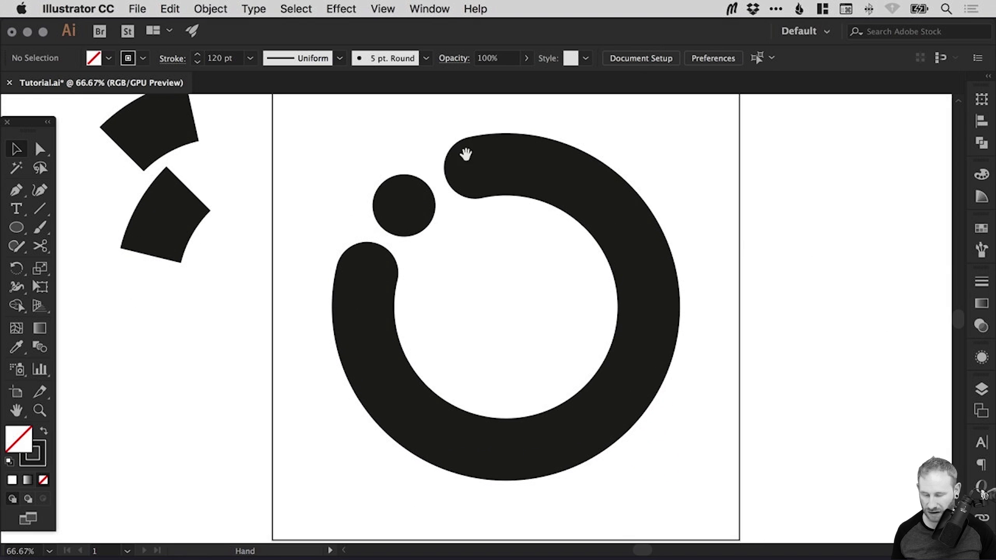
Step: Inspect the dot's path up close in Outline view, then fit the artboard back in Preview
key(a)
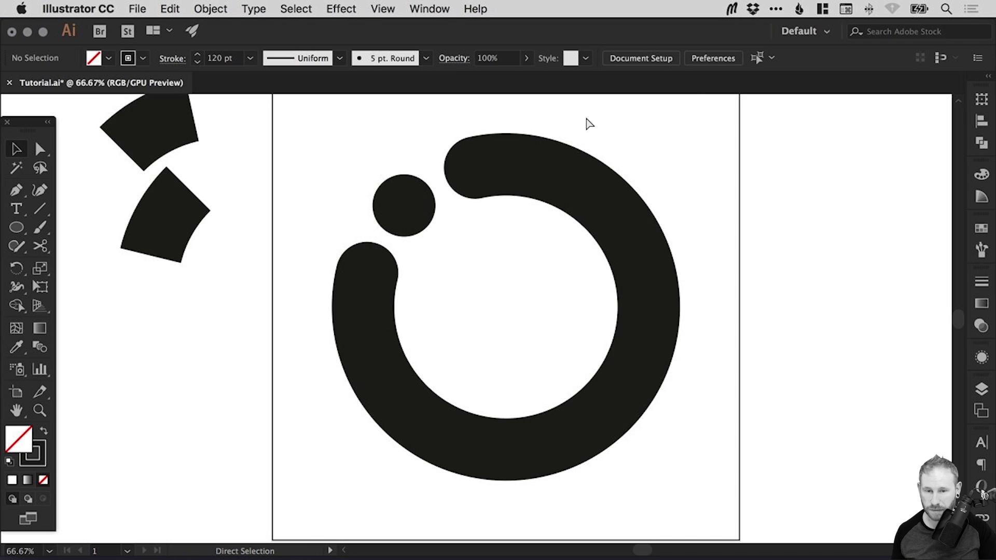
scroll(589, 123, down, 1)
key(ctrl+y)
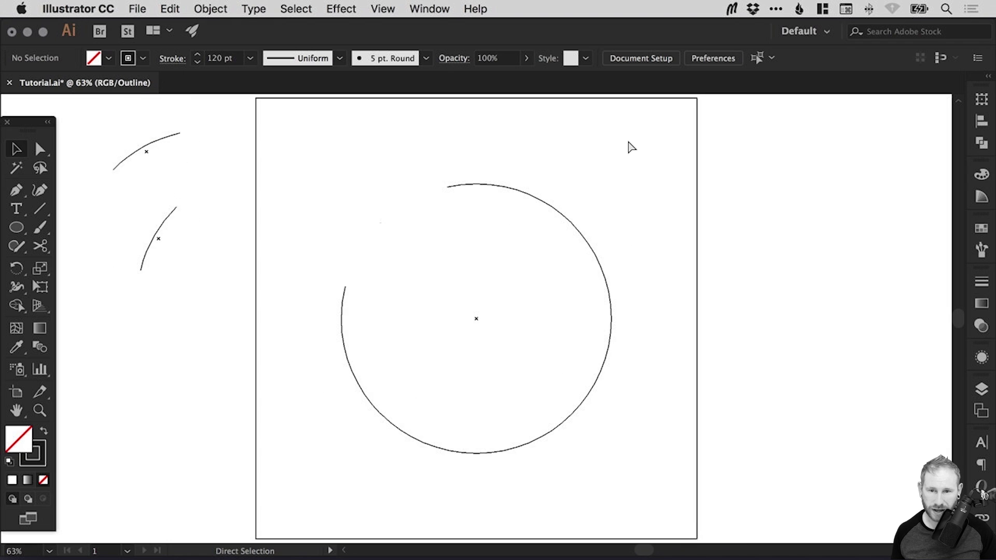
key(z)
drag(347, 213, 409, 232)
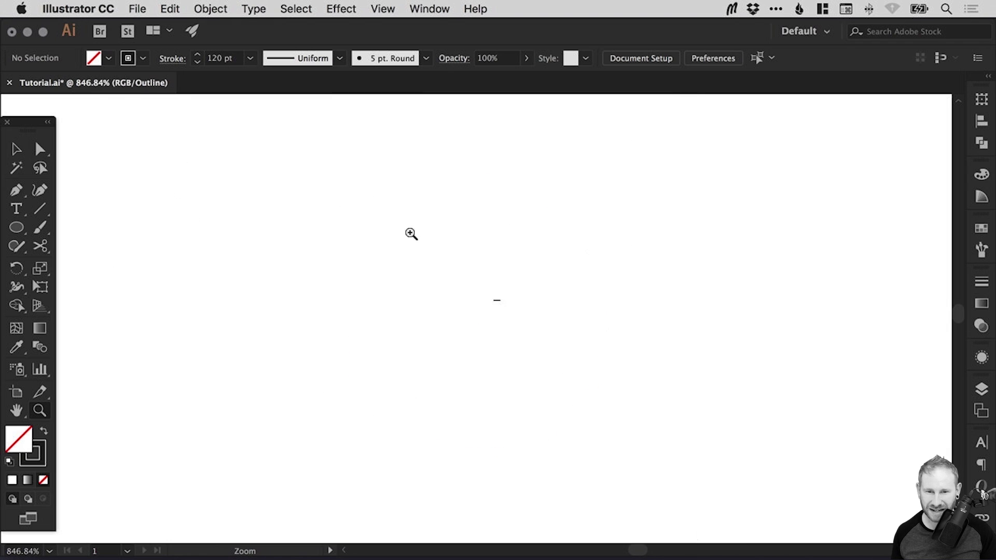
key(v)
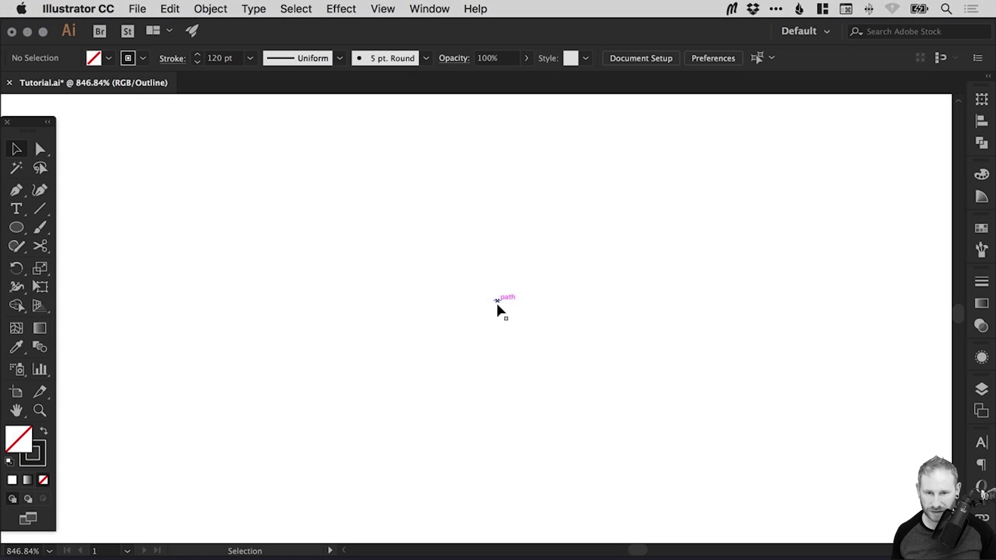
key(a)
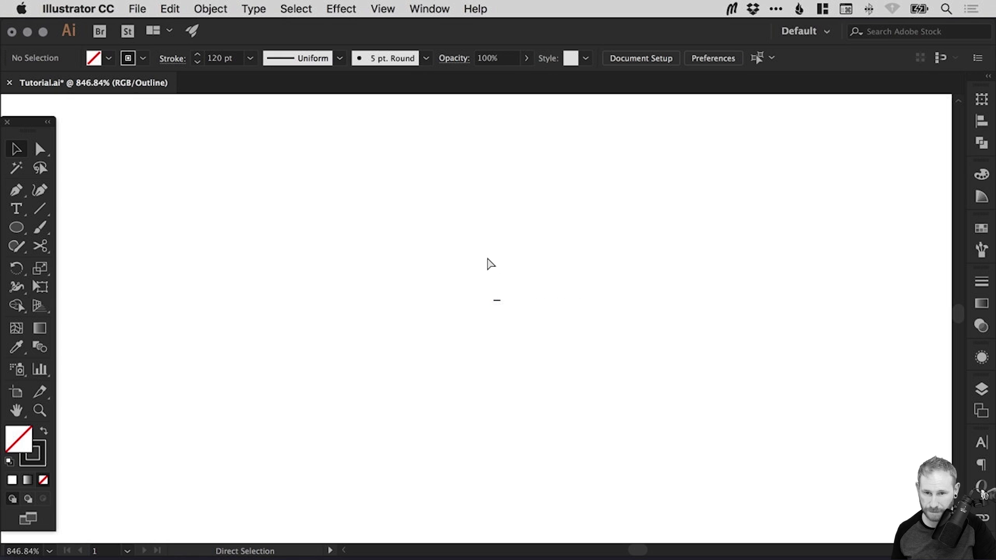
key(ctrl+0)
key(ctrl+y)
key(v)
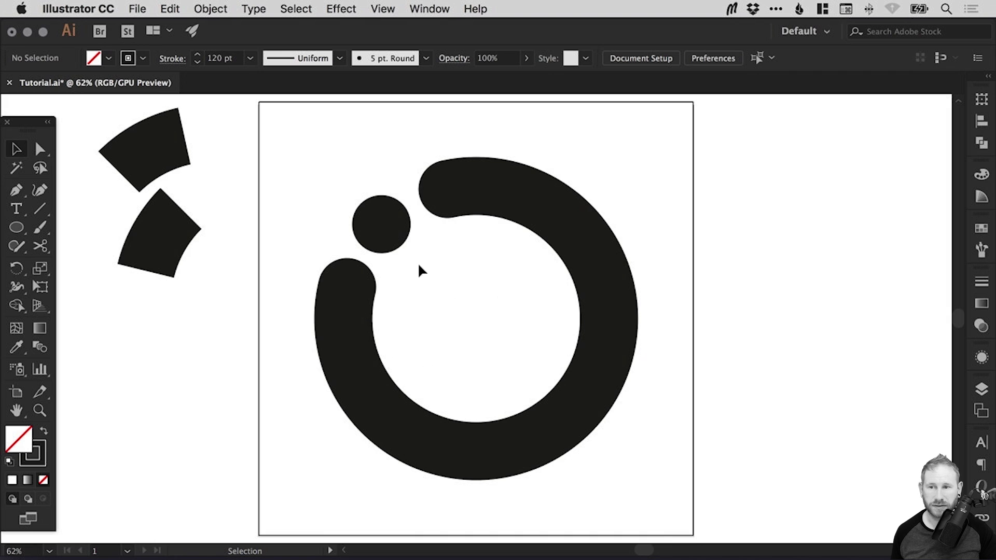
Step: Marquee-select the two wedge shapes at top left and delete them
drag(91, 110, 183, 254)
key(Delete)
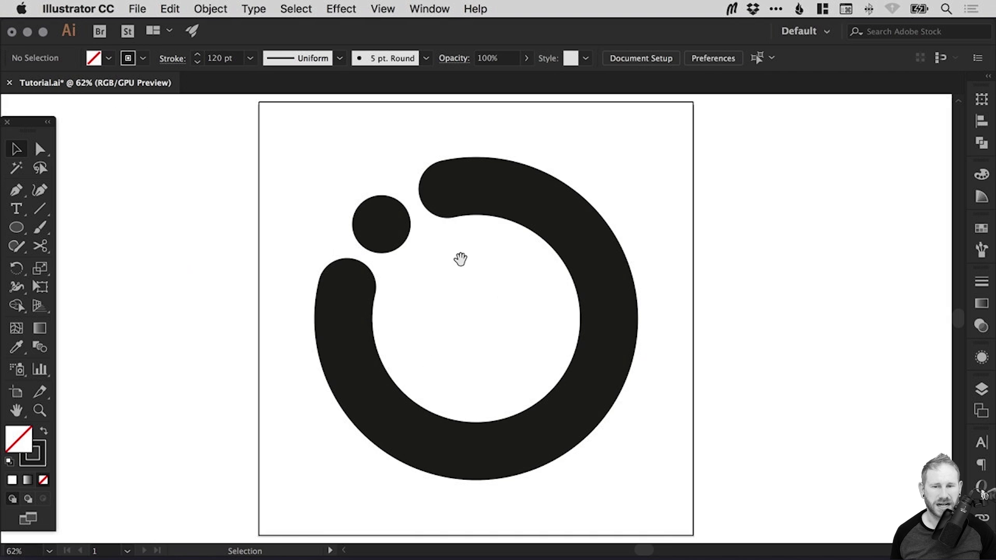
mouse_move(461, 259)
mouse_down()
mouse_move(443, 238)
mouse_move(451, 251)
mouse_up()
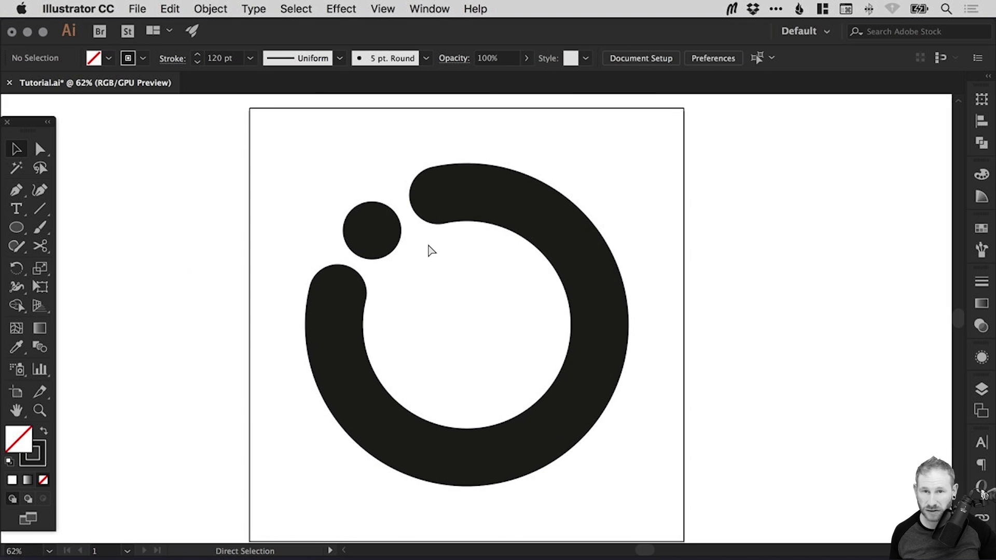
scroll(427, 242, up, 1)
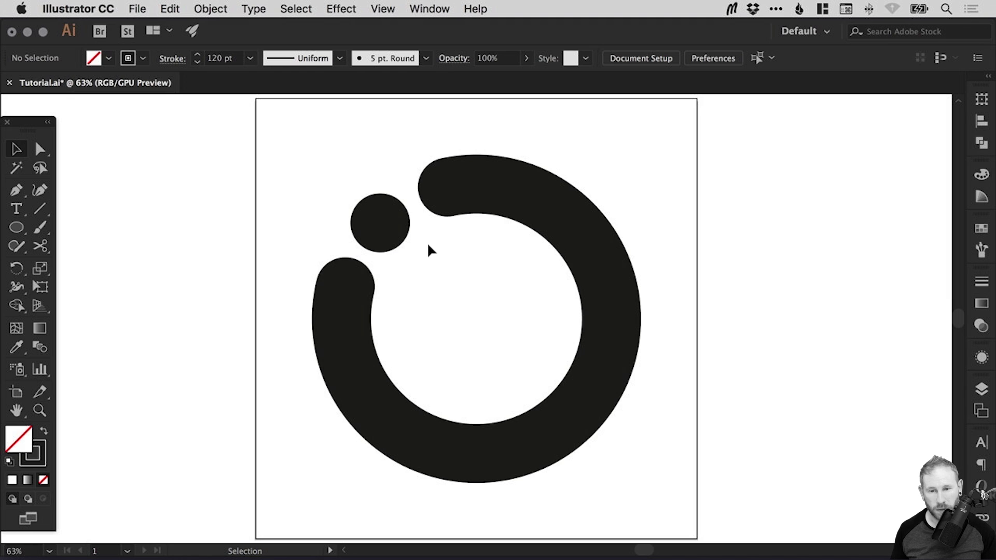
Step: Copy the open ring and dot, Paste in Place, and scale the copy down inside
drag(307, 149, 614, 458)
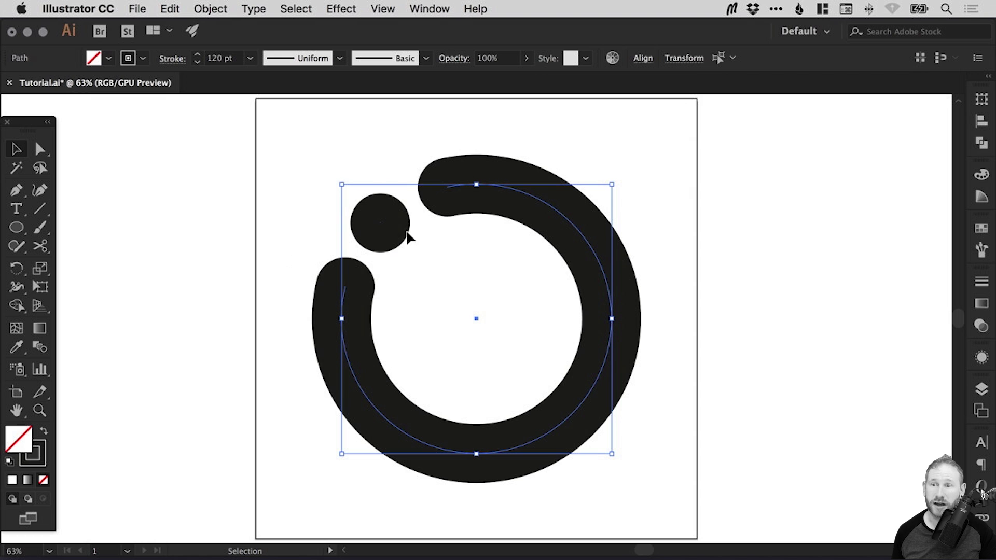
click(170, 8)
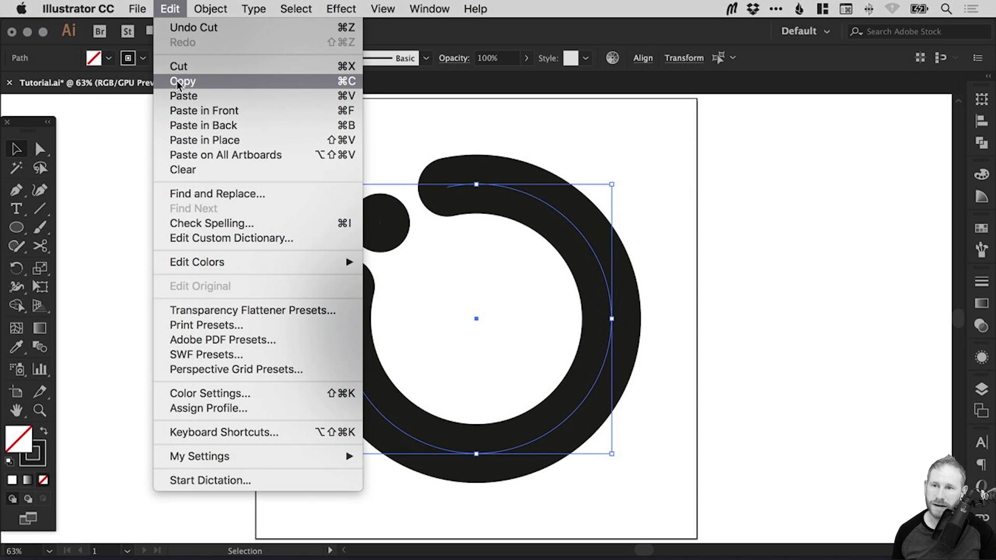
click(182, 80)
click(171, 8)
click(189, 140)
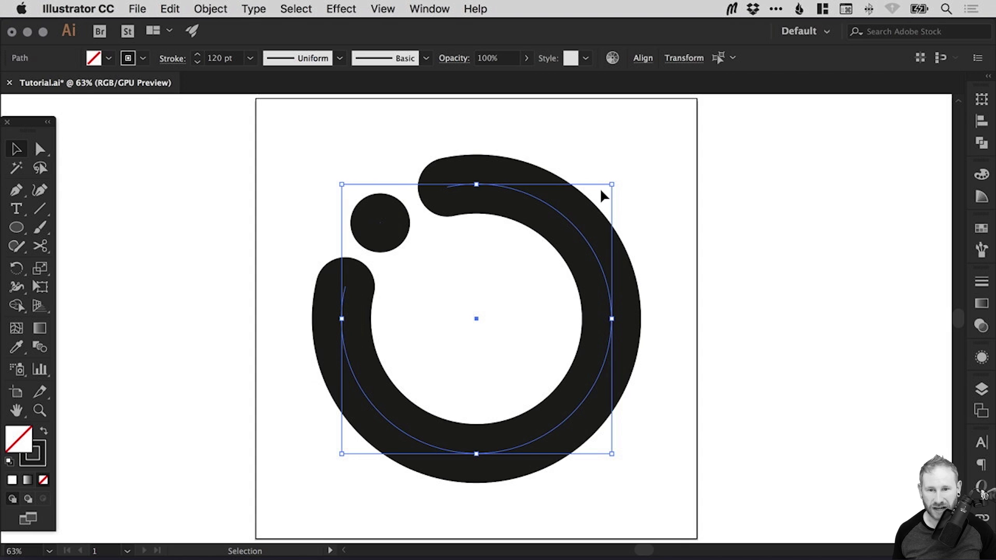
drag(612, 184, 550, 252)
Step: Set the inner copy's stroke weight to 50 pt and rotate it about 180°
click(982, 282)
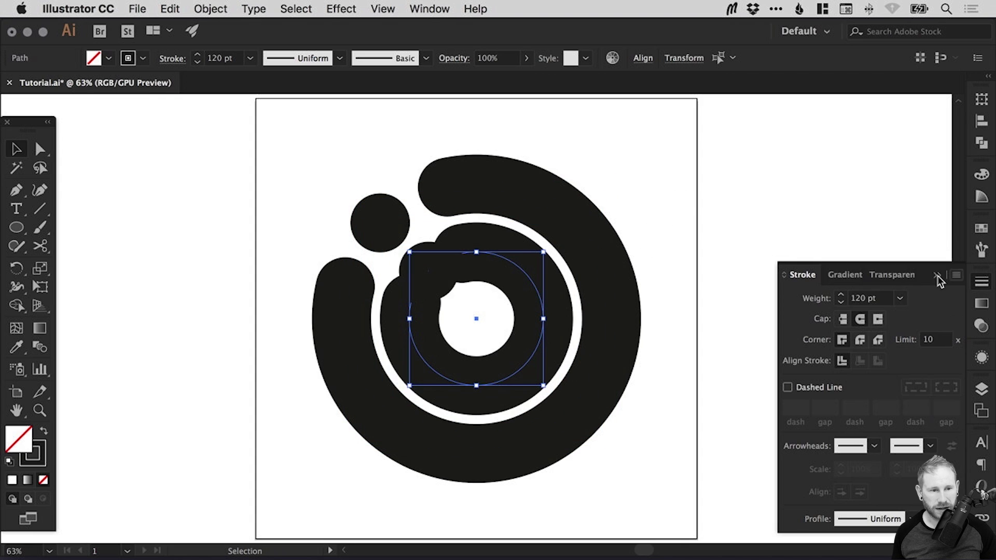
drag(842, 306, 842, 306)
click(841, 306)
click(842, 306)
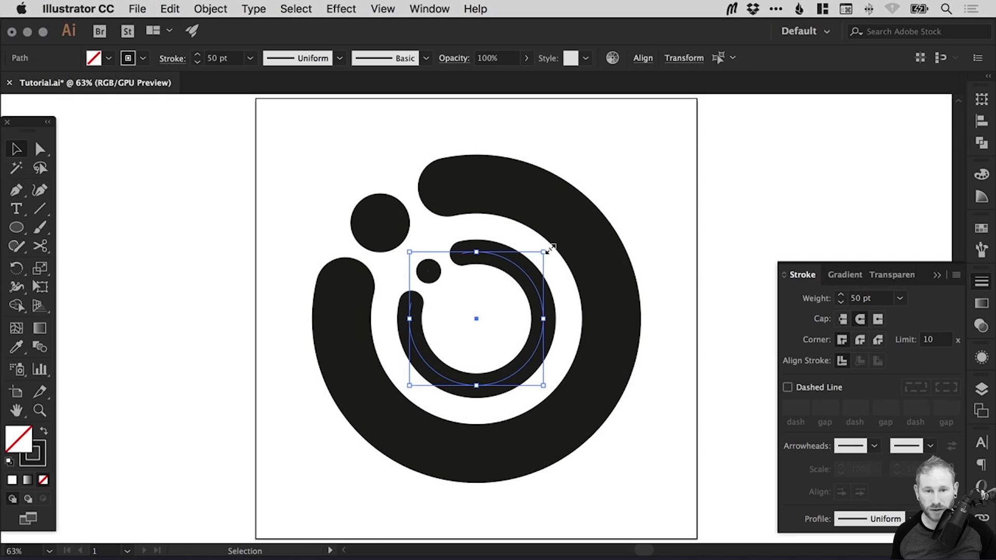
drag(549, 247, 453, 351)
click(661, 195)
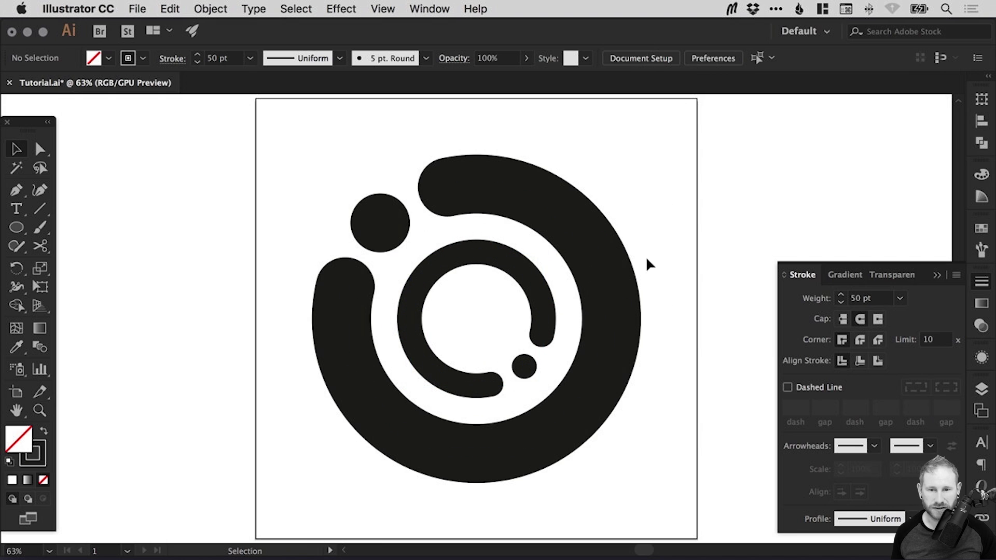
Step: Give the large outer ring and the small lower dot a dark grey stroke
click(981, 285)
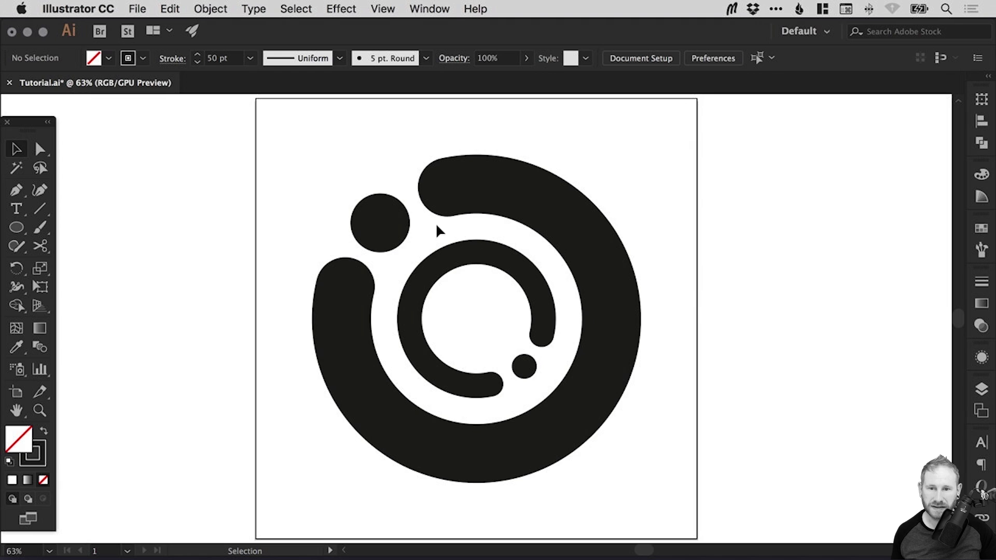
click(384, 225)
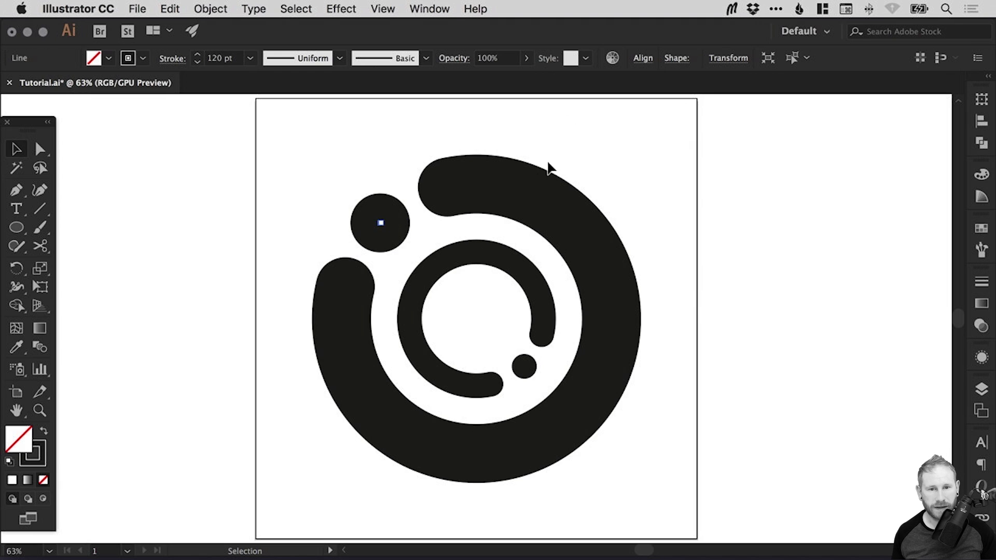
click(534, 197)
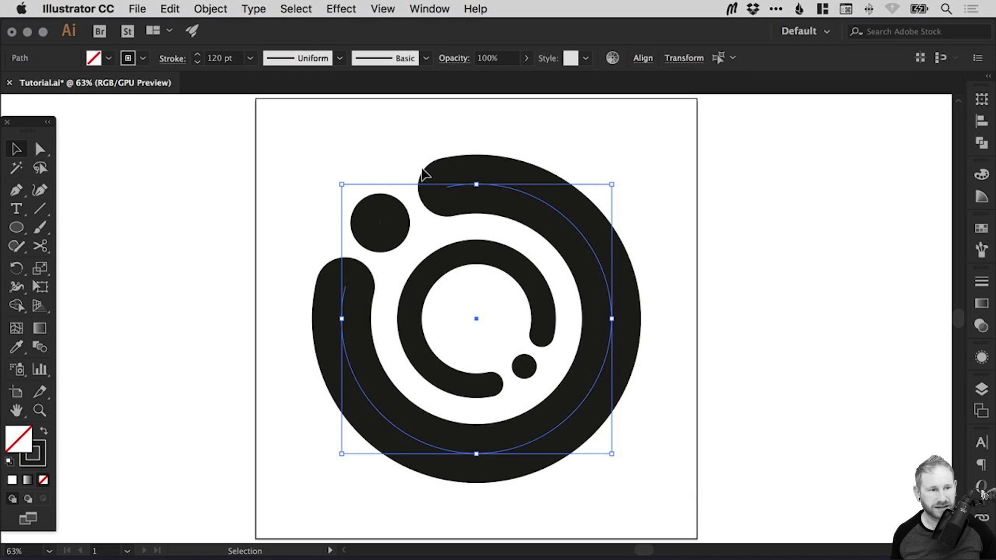
click(982, 228)
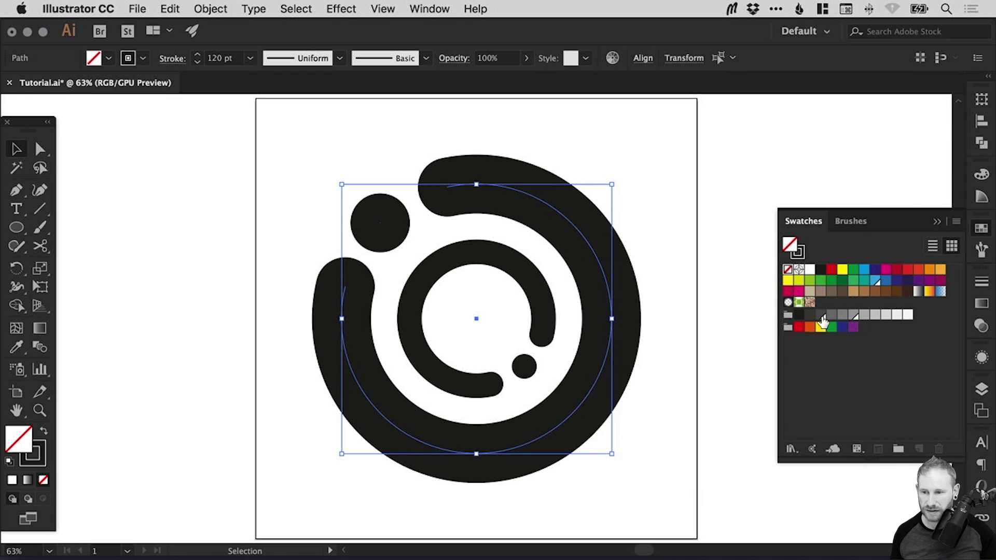
click(35, 460)
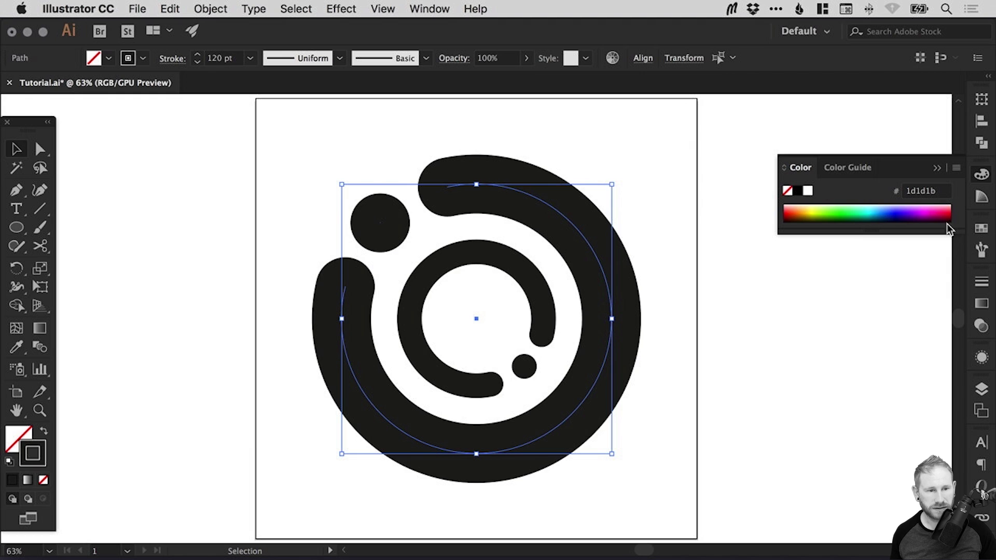
click(981, 229)
click(821, 317)
click(574, 276)
click(525, 365)
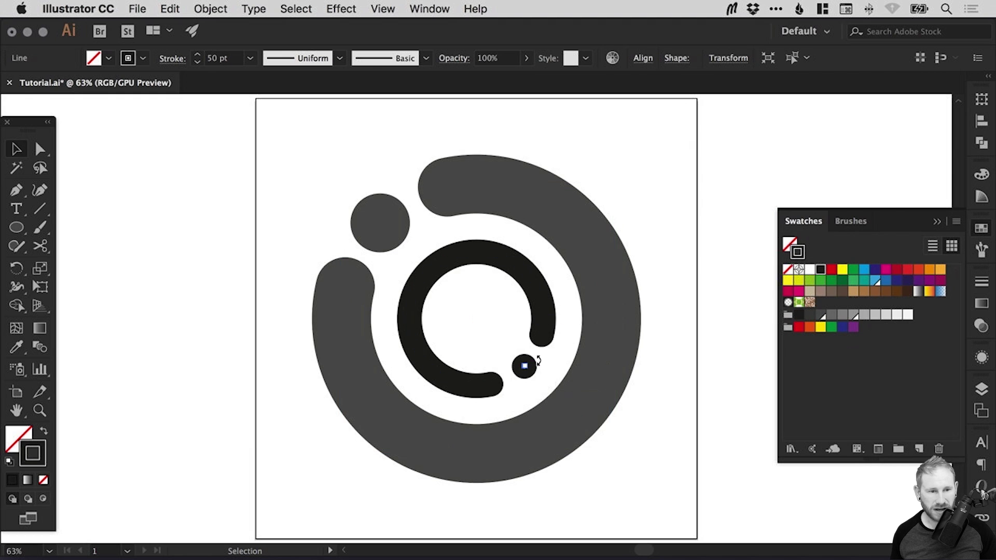
click(819, 315)
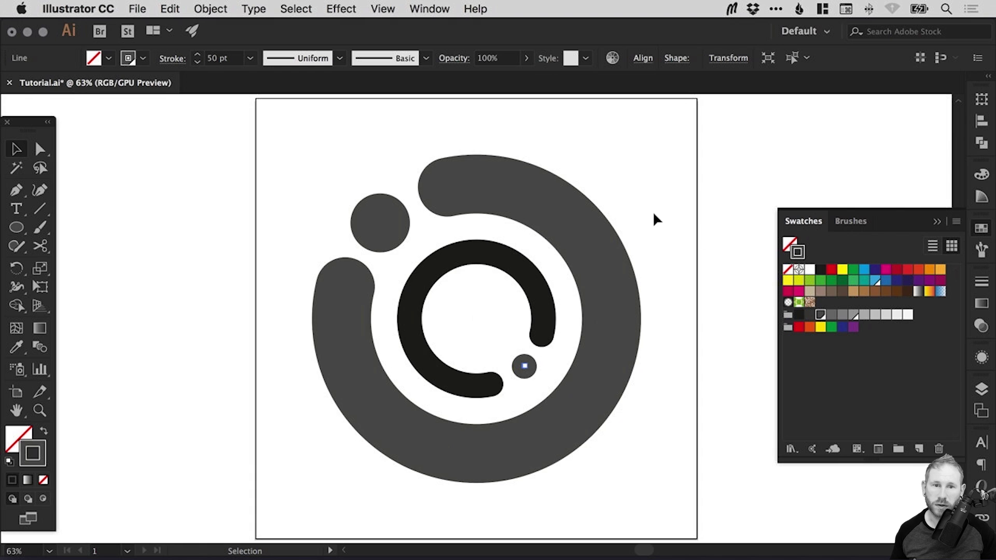
Step: Colour the 50 pt inner ring and the upper-left dot blue
click(632, 146)
click(981, 228)
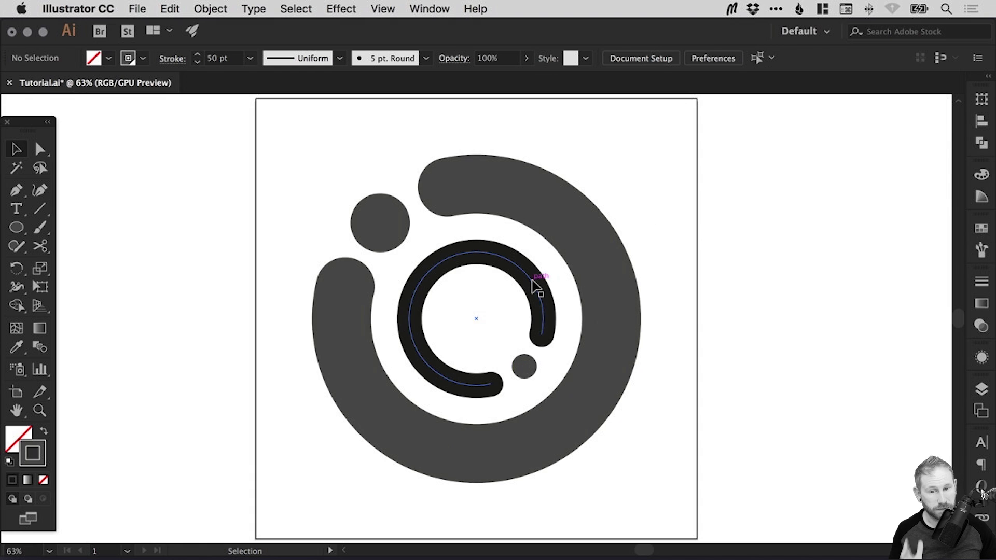
click(539, 283)
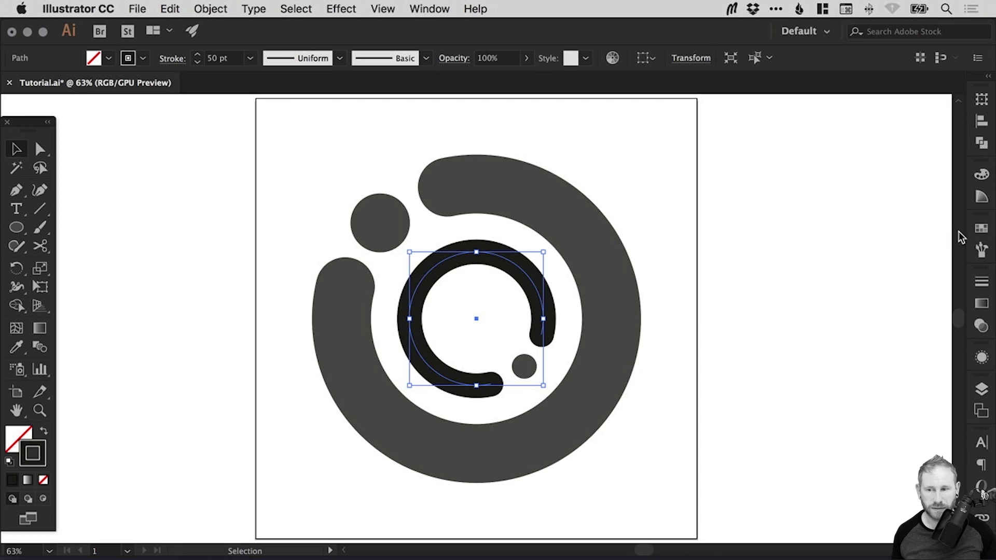
click(982, 228)
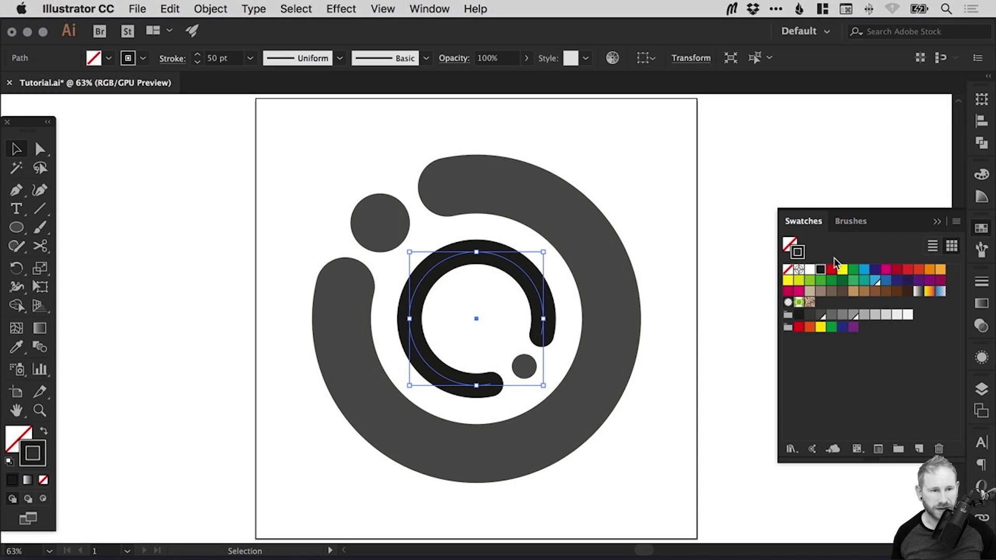
click(876, 281)
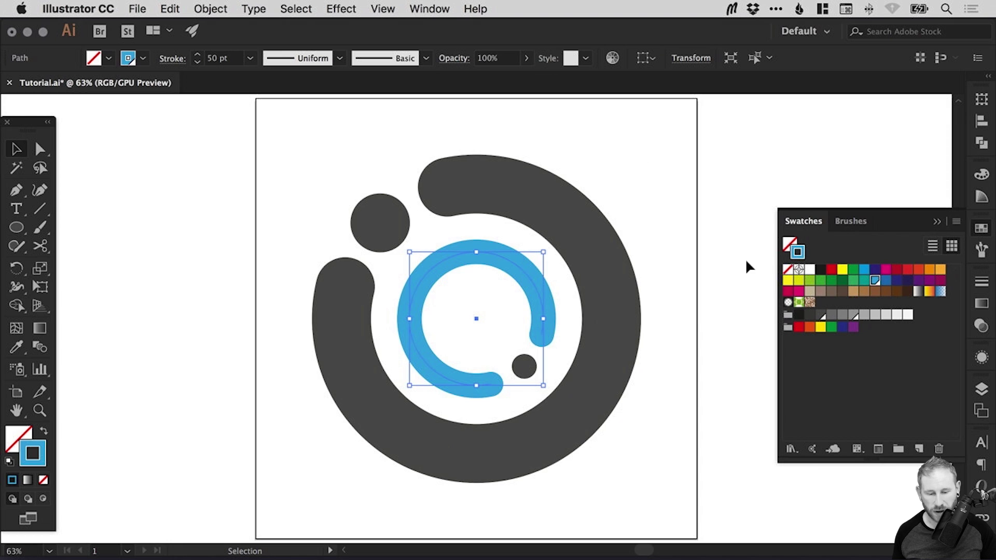
click(381, 223)
click(875, 284)
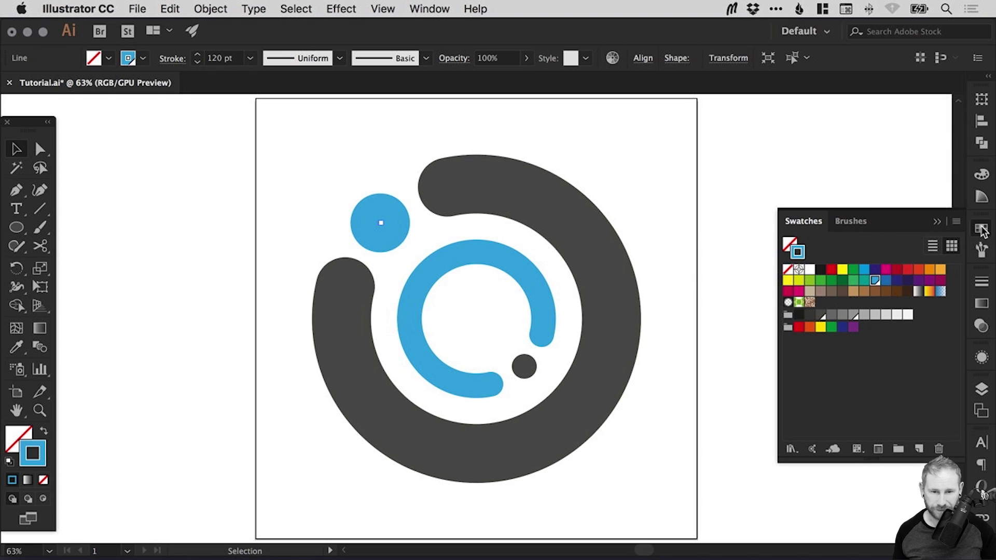
click(982, 232)
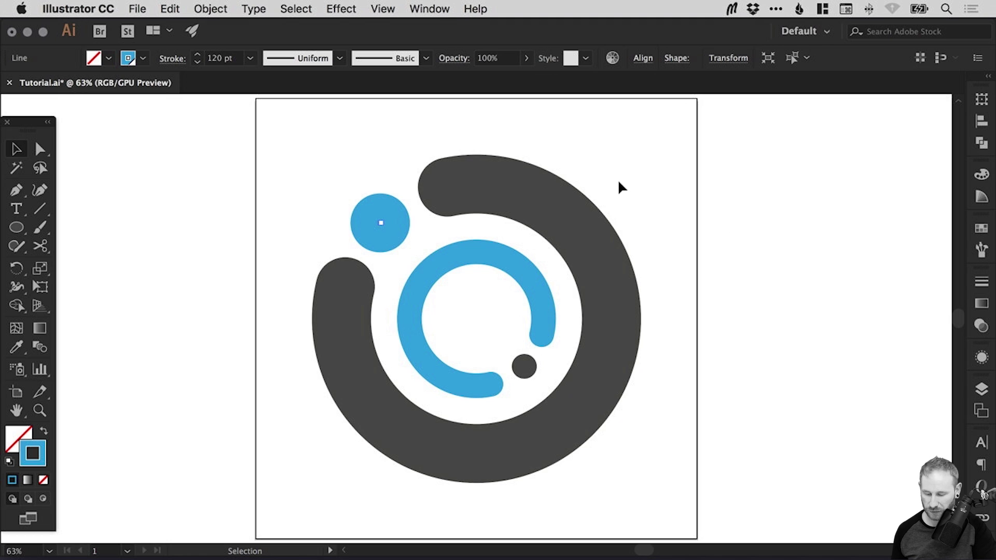
Step: Save Tutorial.ai and deselect everything with the Selection tool
key(a)
key(ctrl+s)
key(v)
click(629, 151)
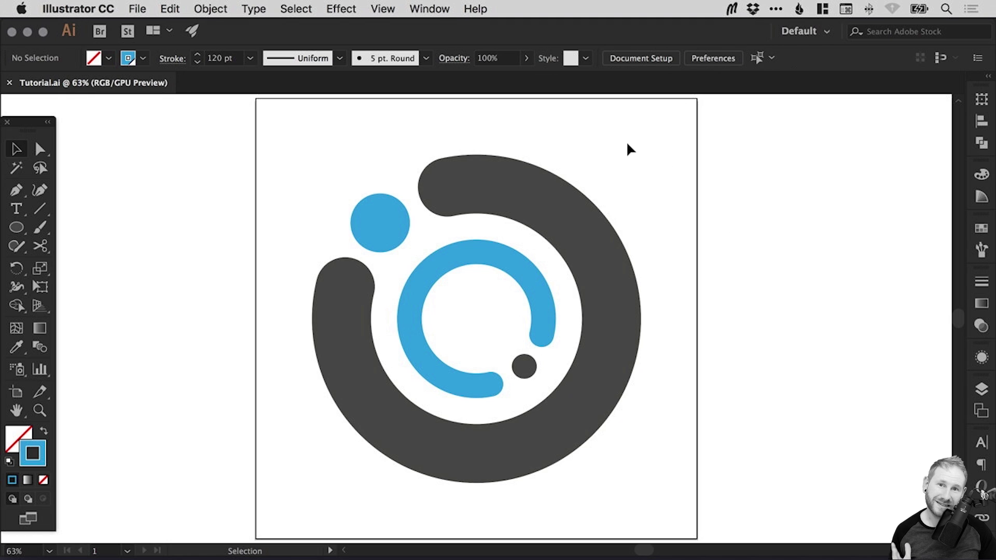